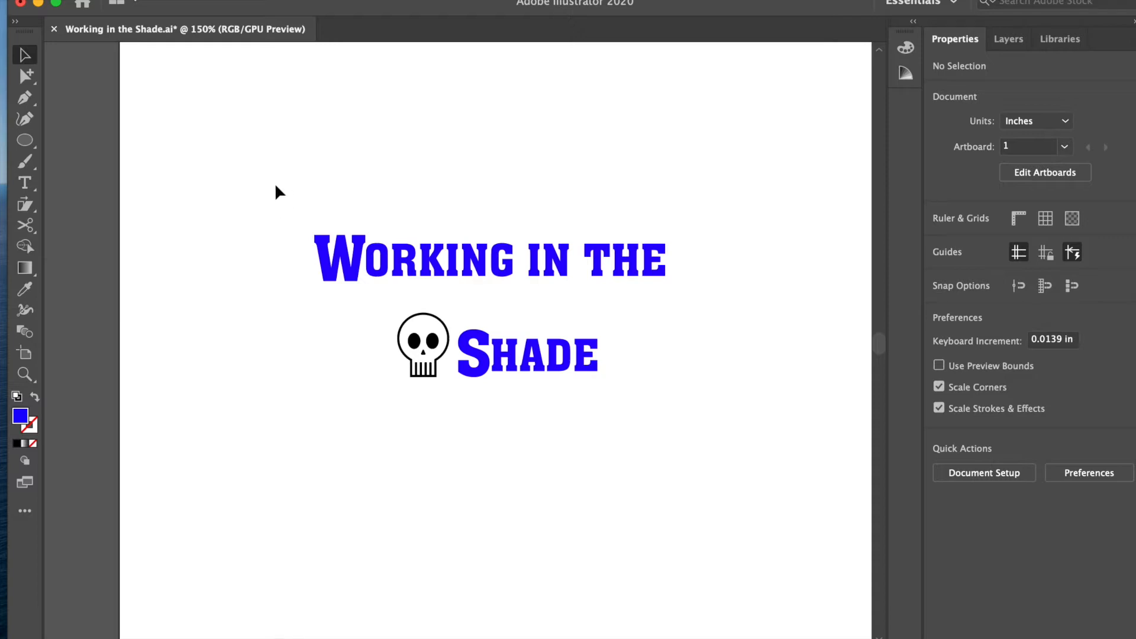
Select the blue "Working in the" lettering on the artboard and copy it.
left_click_drag(280, 194, 726, 299)
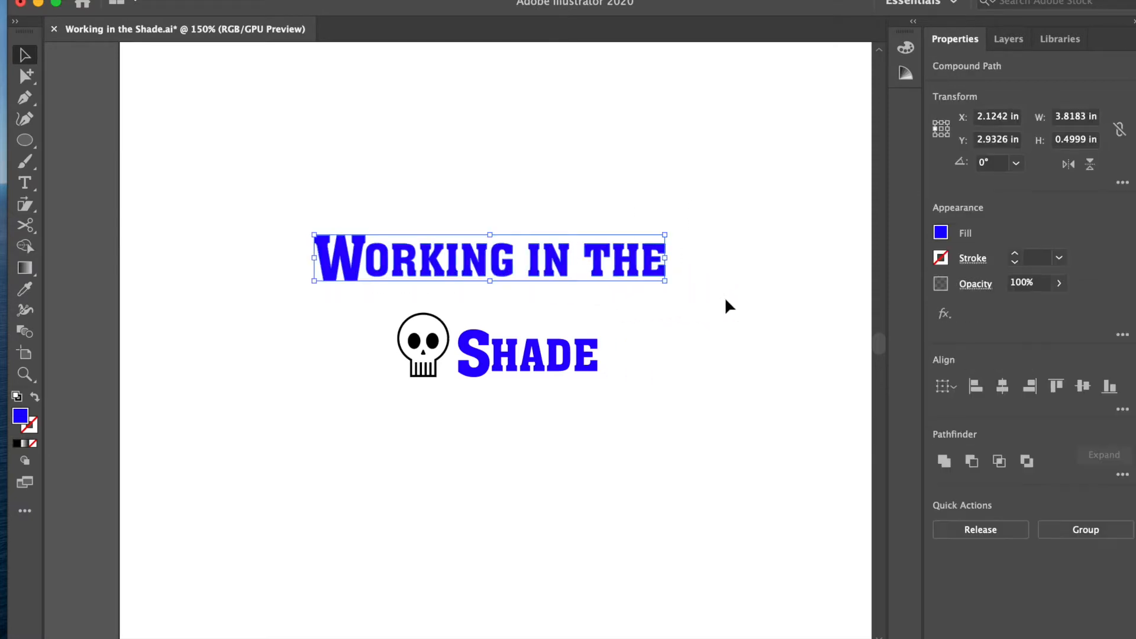
left_click(188, 2)
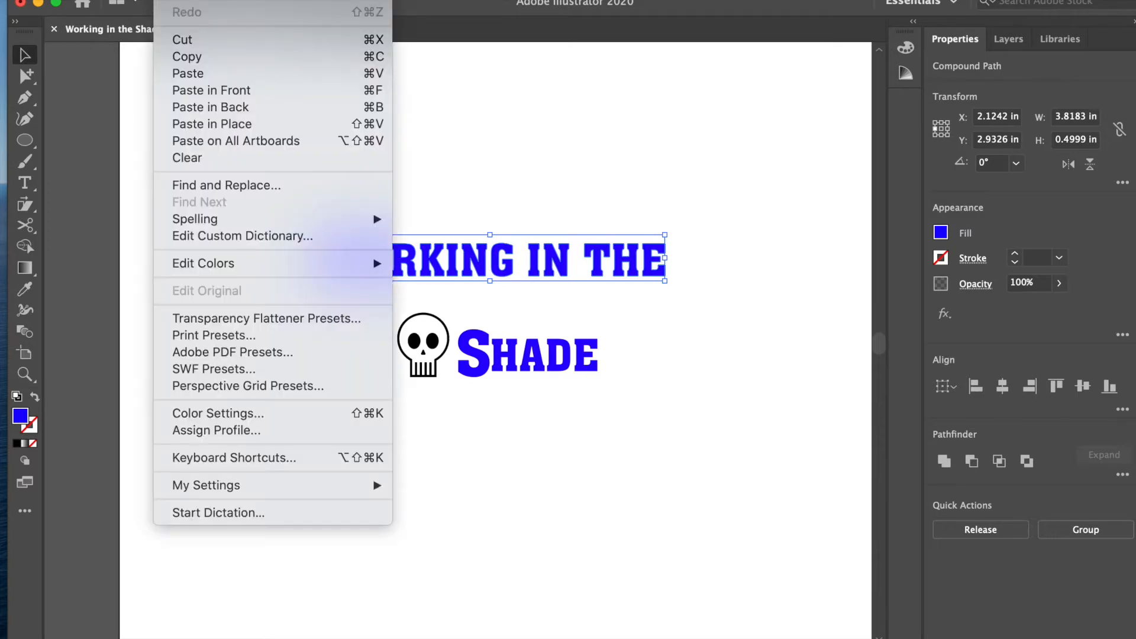
left_click(194, 62)
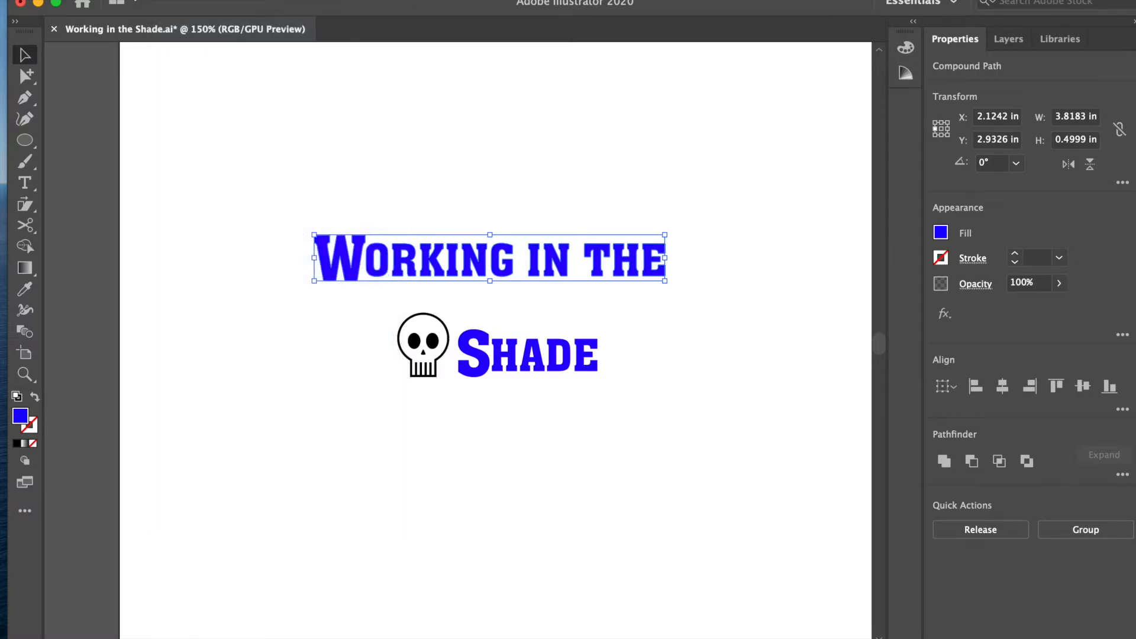
Switch to Photoshop and paste the copied lettering into mural shadow.psd as pixels.
key("super+Tab")
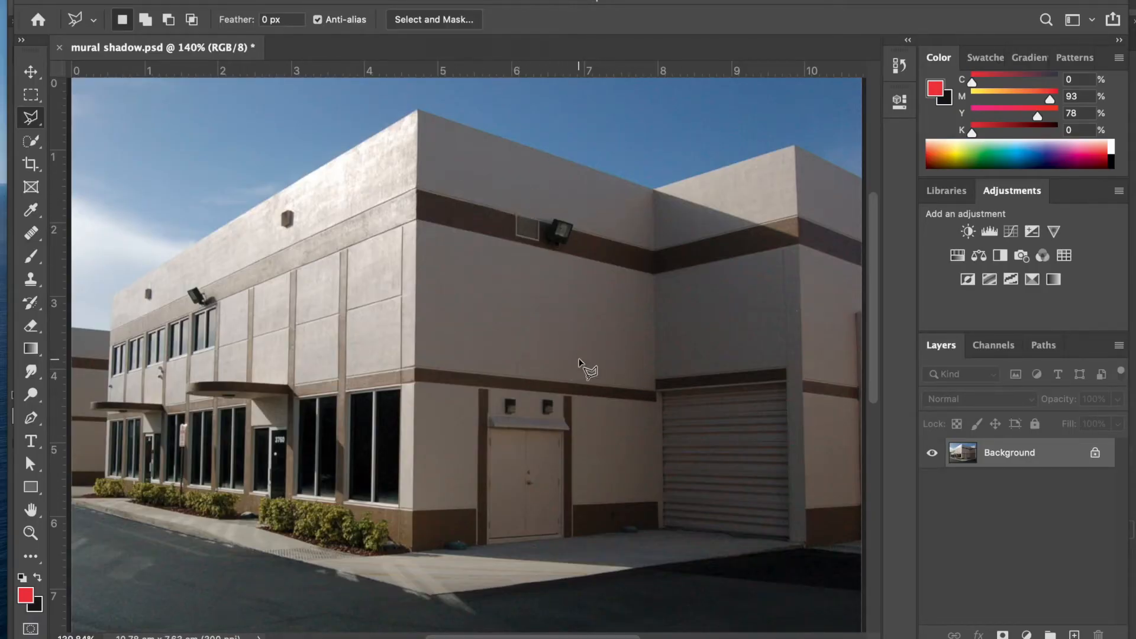
left_click(178, 1)
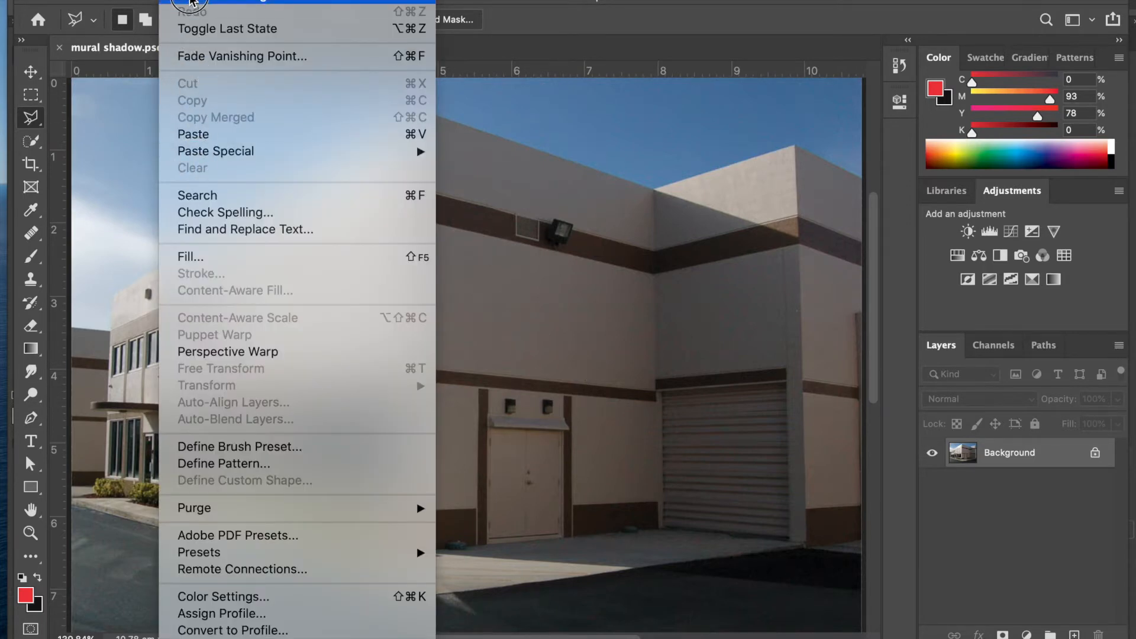
left_click(201, 143)
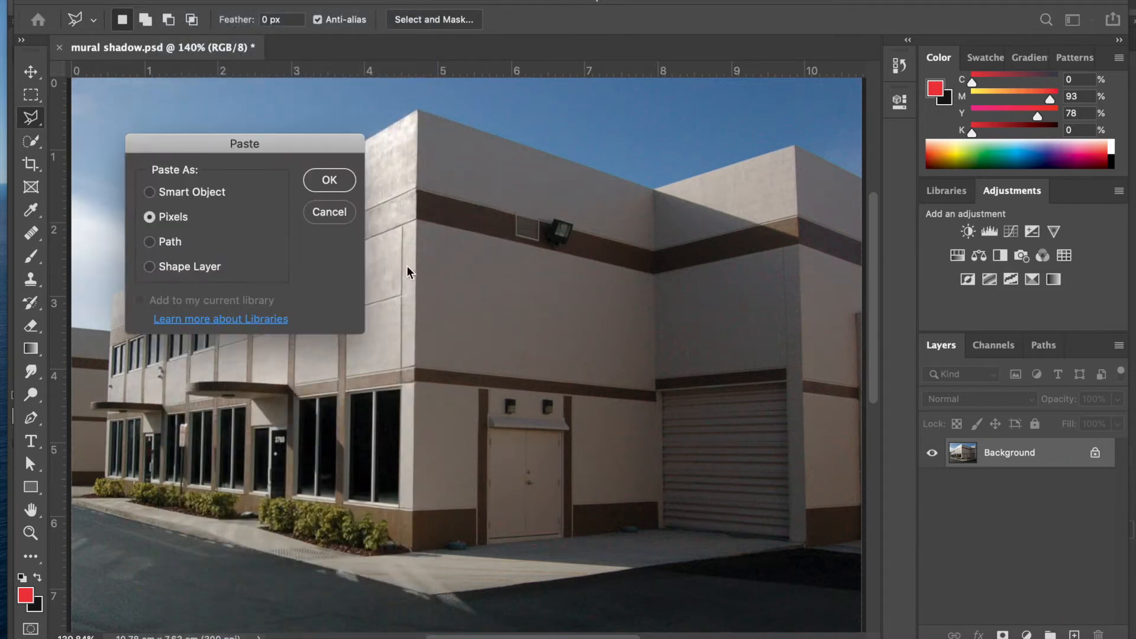
left_click(326, 180)
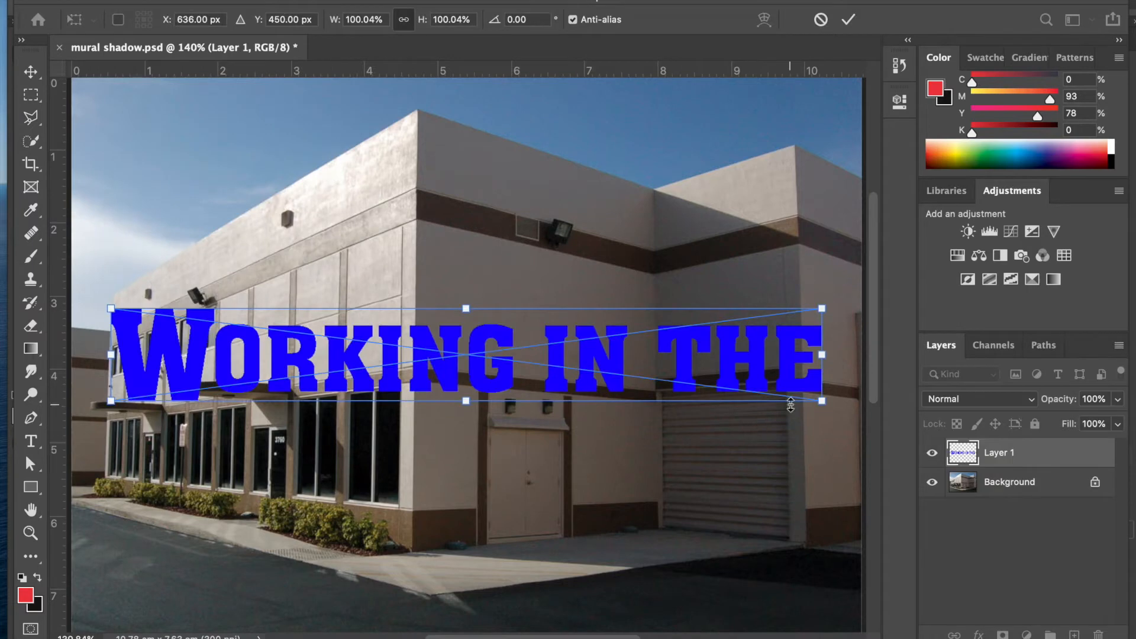
Scale the pasted lettering to about 31% and place it over the building's upper front wall.
left_click_drag(823, 402, 645, 194)
mouse_move(567, 185)
left_mouse_down()
mouse_move(553, 172)
mouse_move(559, 188)
left_mouse_up()
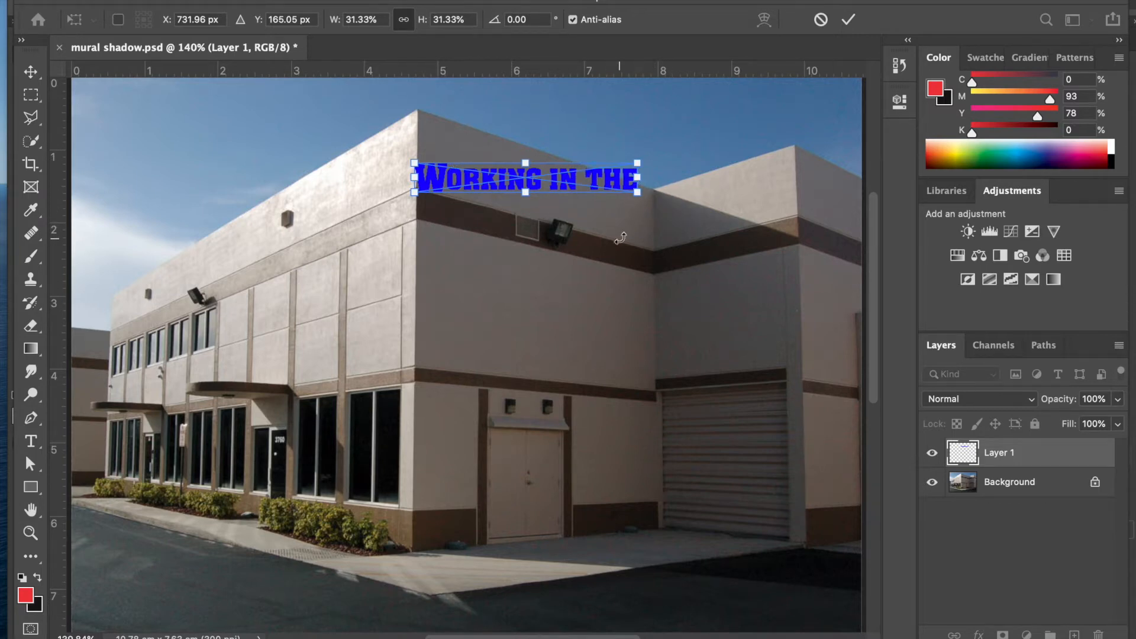
key("Return")
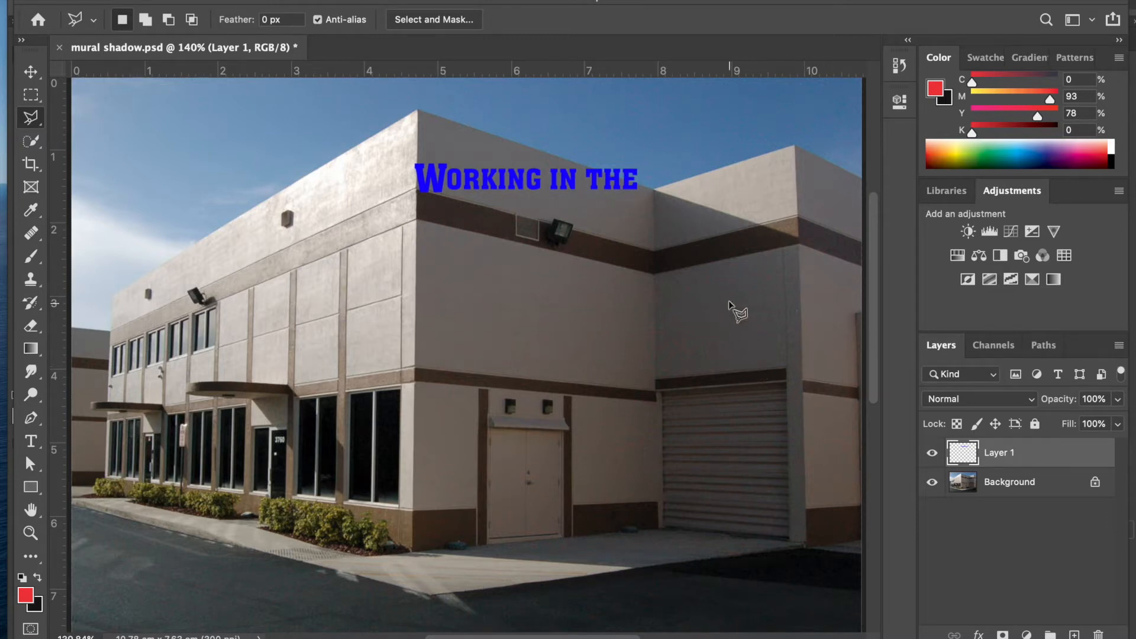
Marquee-select the lettering on Layer 1 and cut it to the clipboard, leaving the layer empty.
left_click(28, 99)
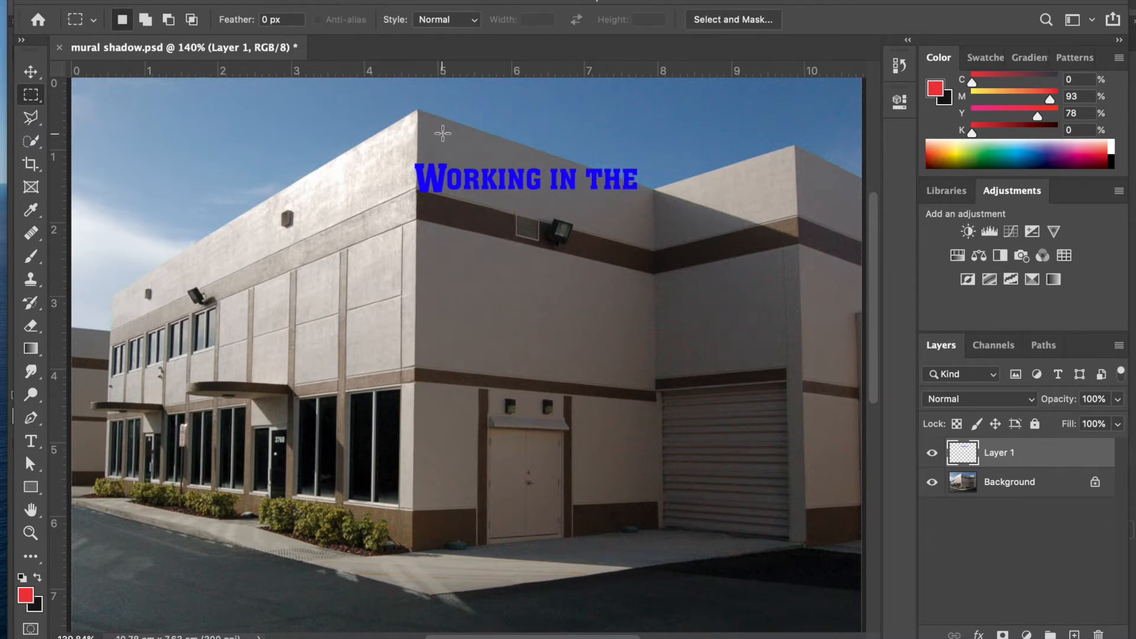
left_click_drag(387, 140, 672, 209)
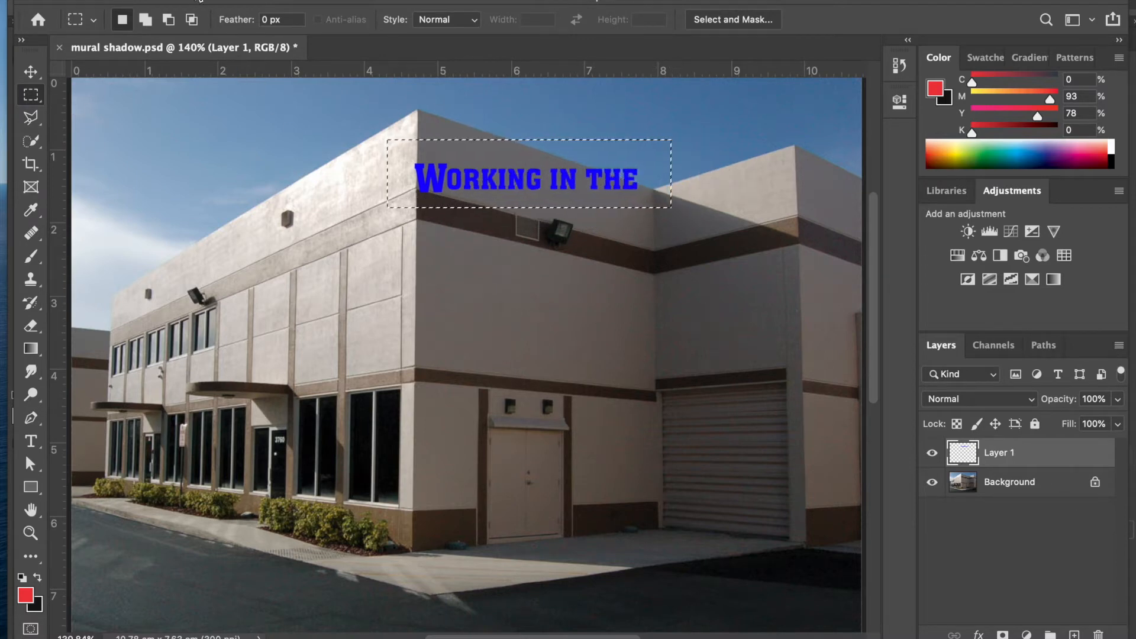
left_click(175, 2)
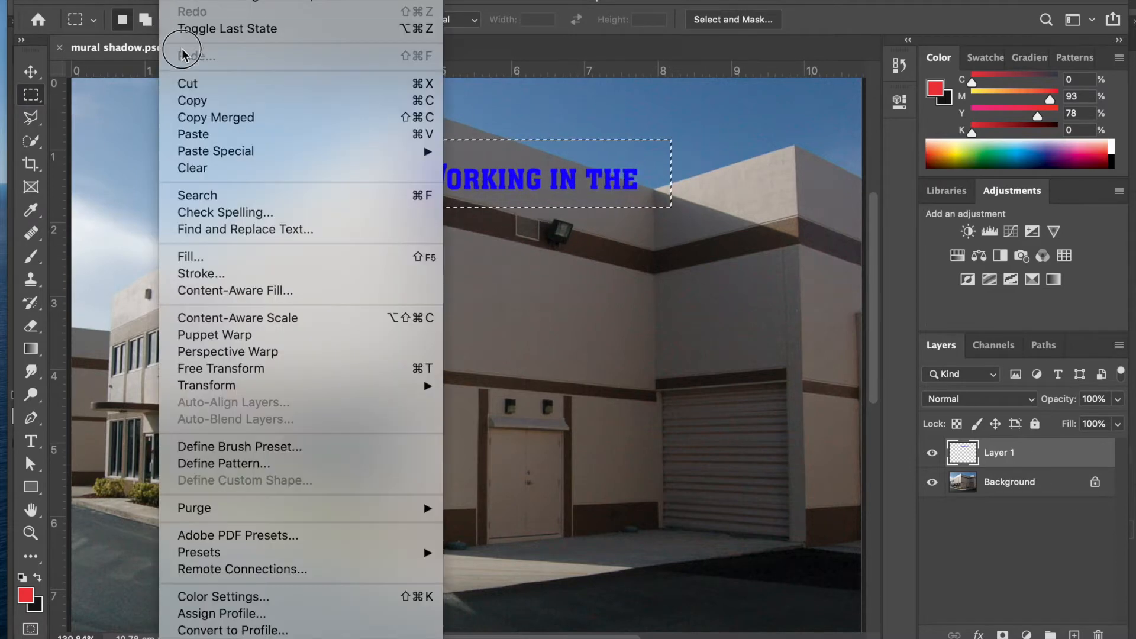
left_click(188, 84)
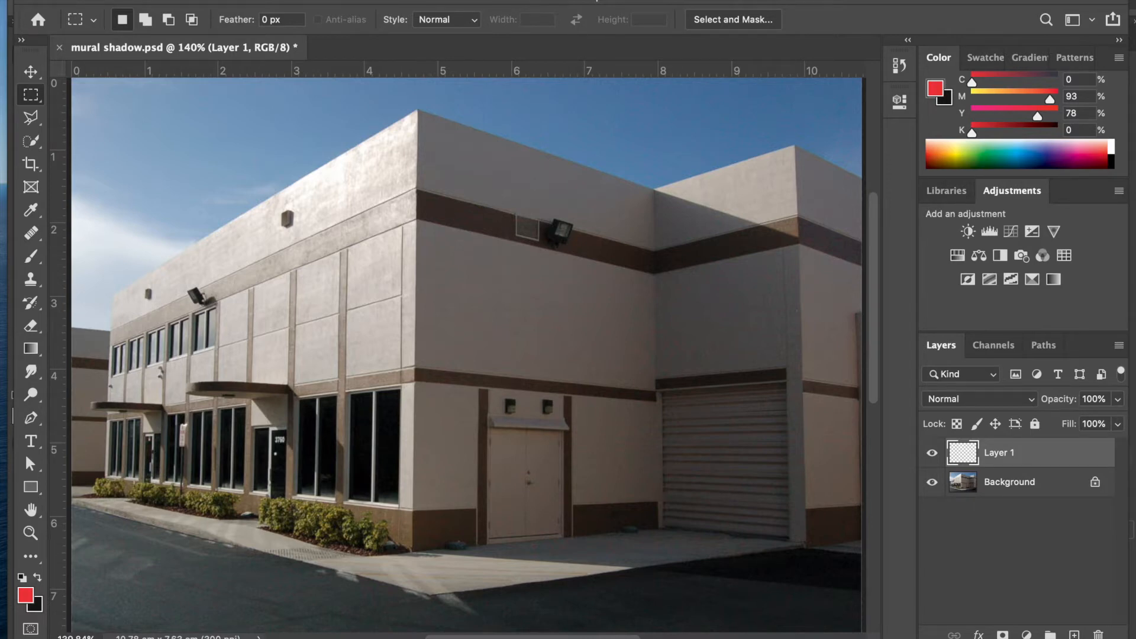
Open the Vanishing Point filter and create a four-corner perspective plane on the shaded upper wall above the brown band.
left_click(414, 1)
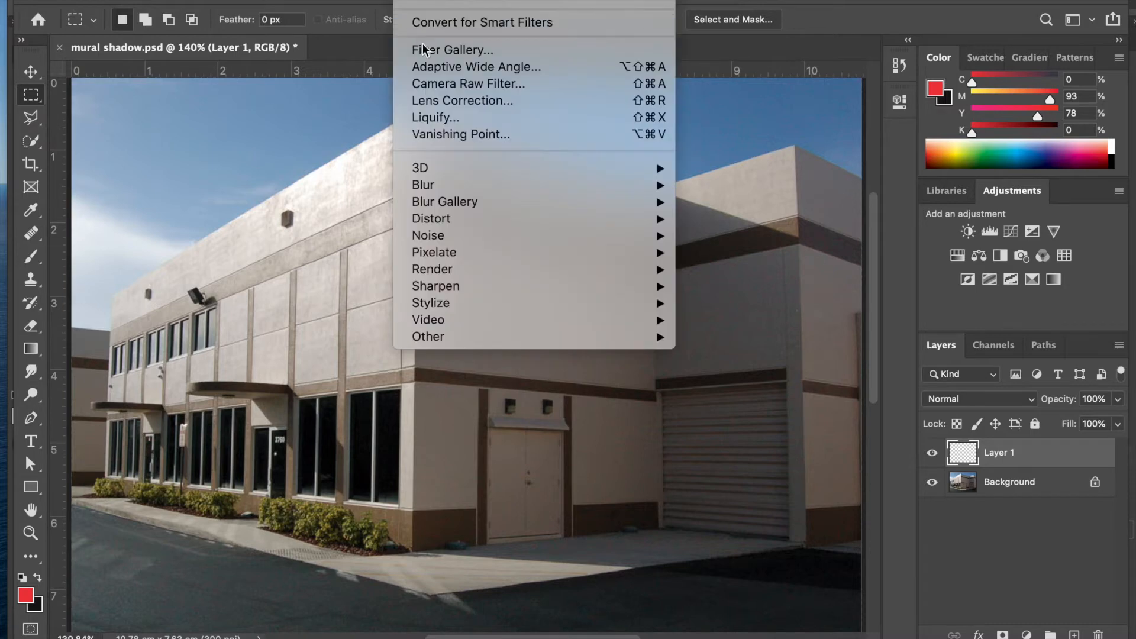
left_click(555, 136)
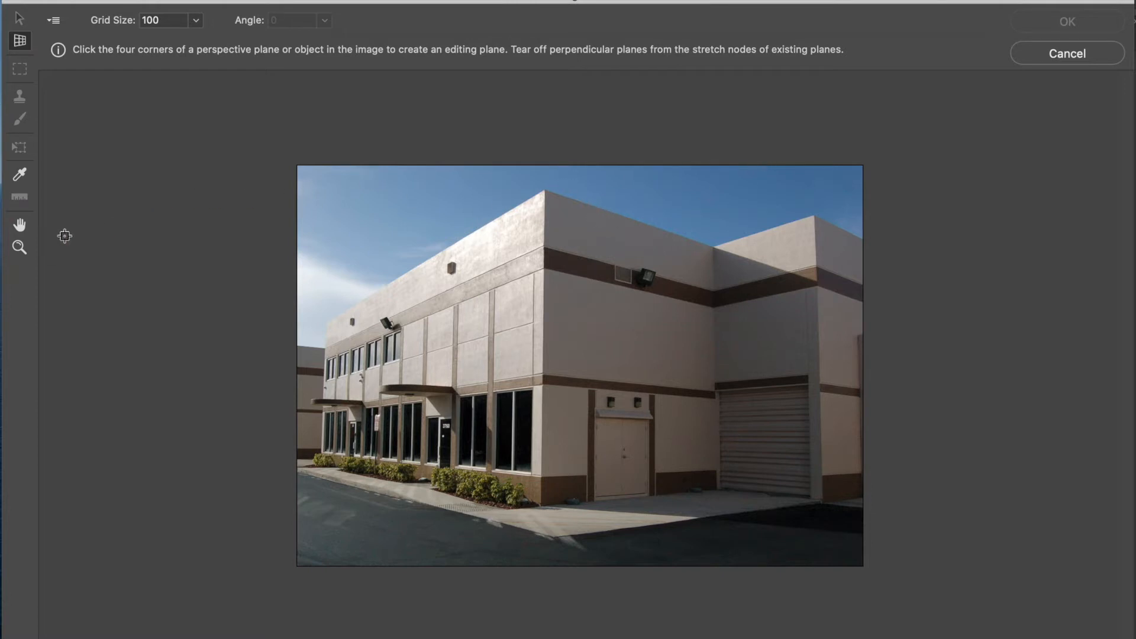
left_click(19, 247)
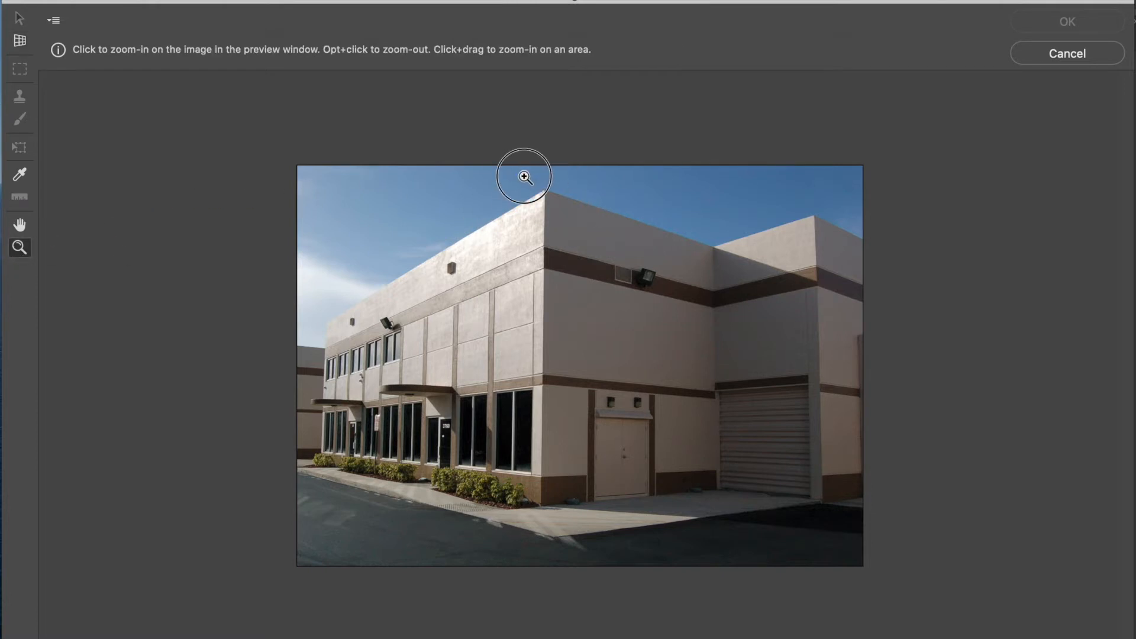
left_click_drag(524, 176, 855, 324)
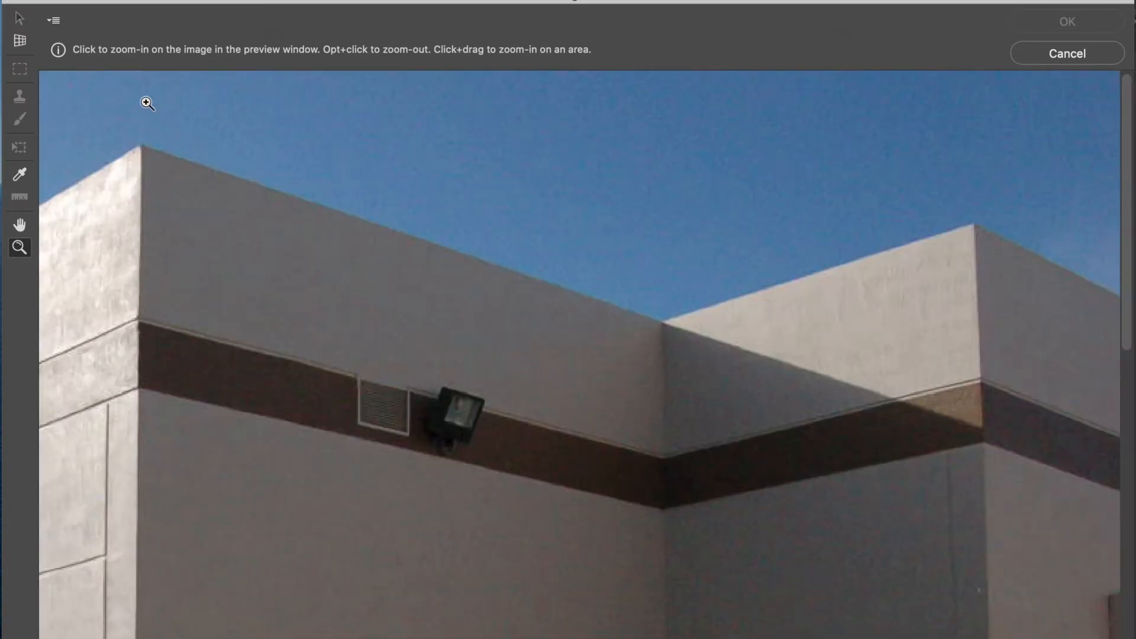
left_click(21, 41)
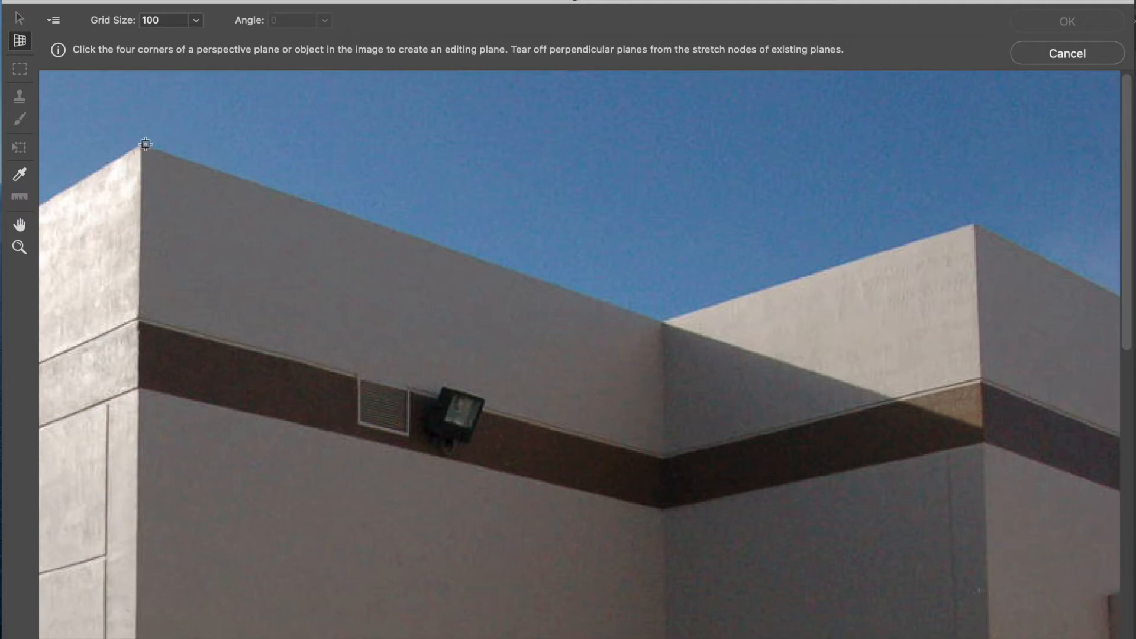
left_click(140, 145)
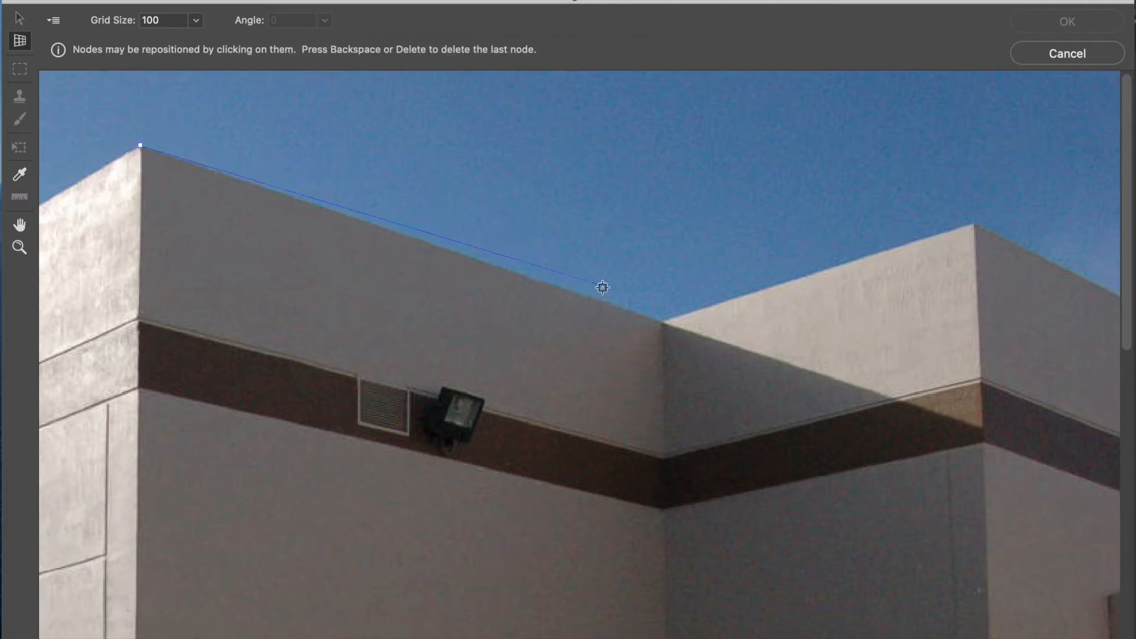
left_click(661, 323)
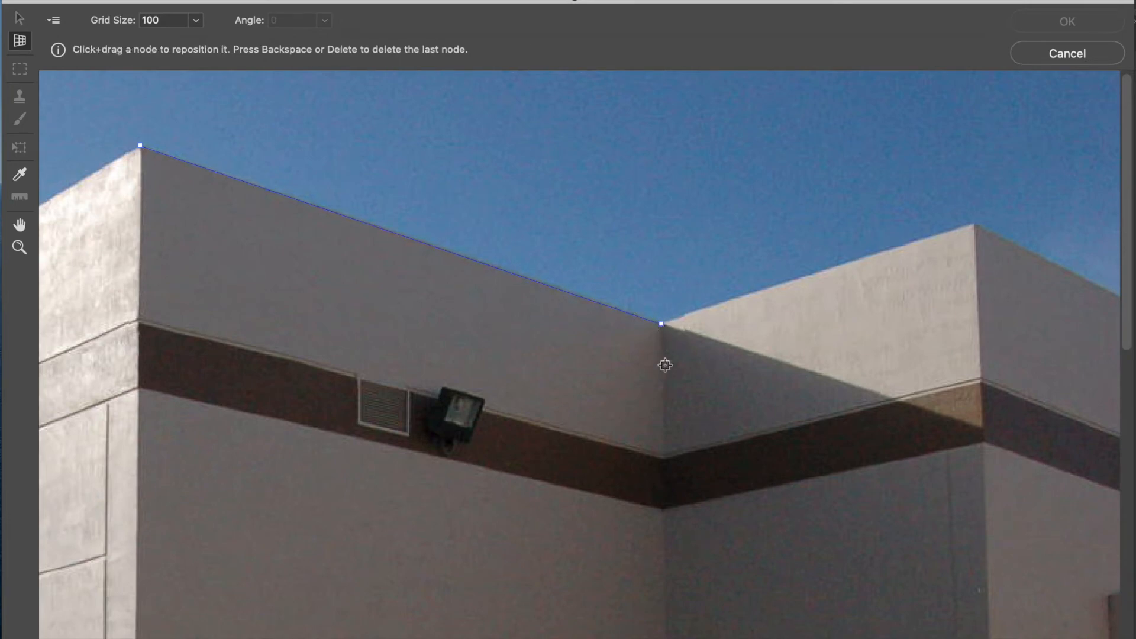
left_click(661, 461)
left_click(139, 325)
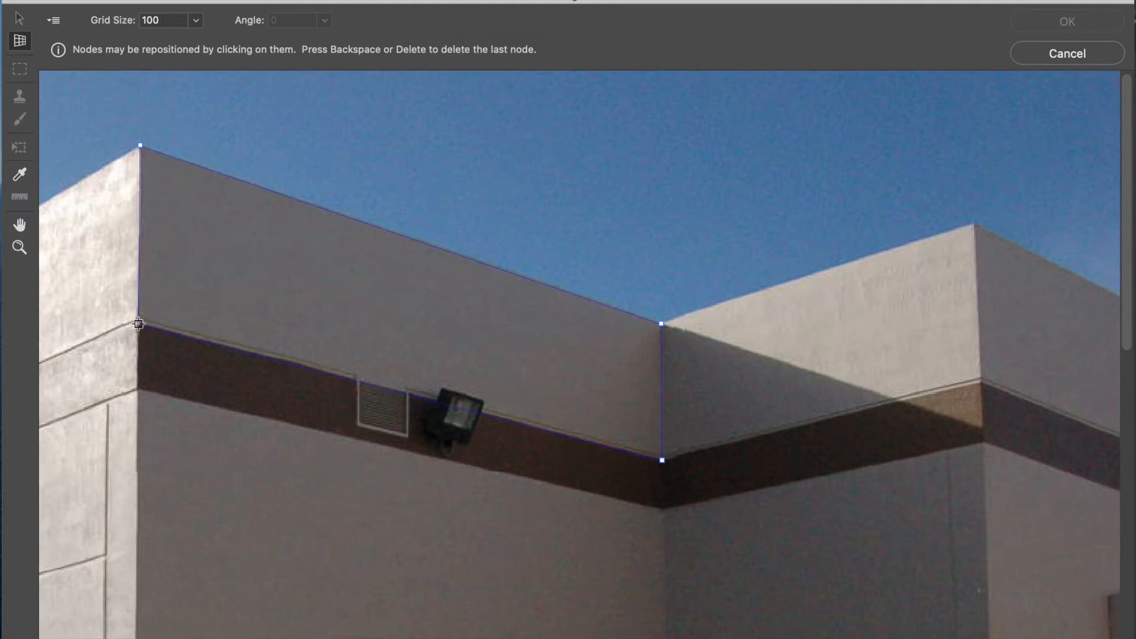
left_click(138, 324)
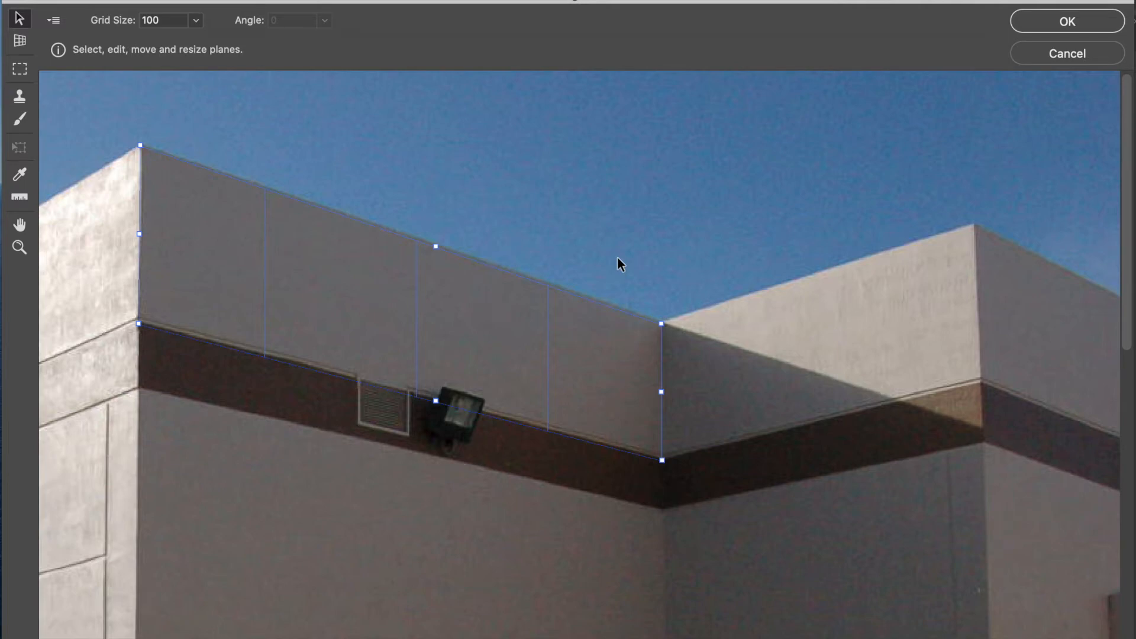
Try tearing off a perpendicular plane from the first plane's inner edge across the adjoining wall, and delete that plane.
left_click(21, 40)
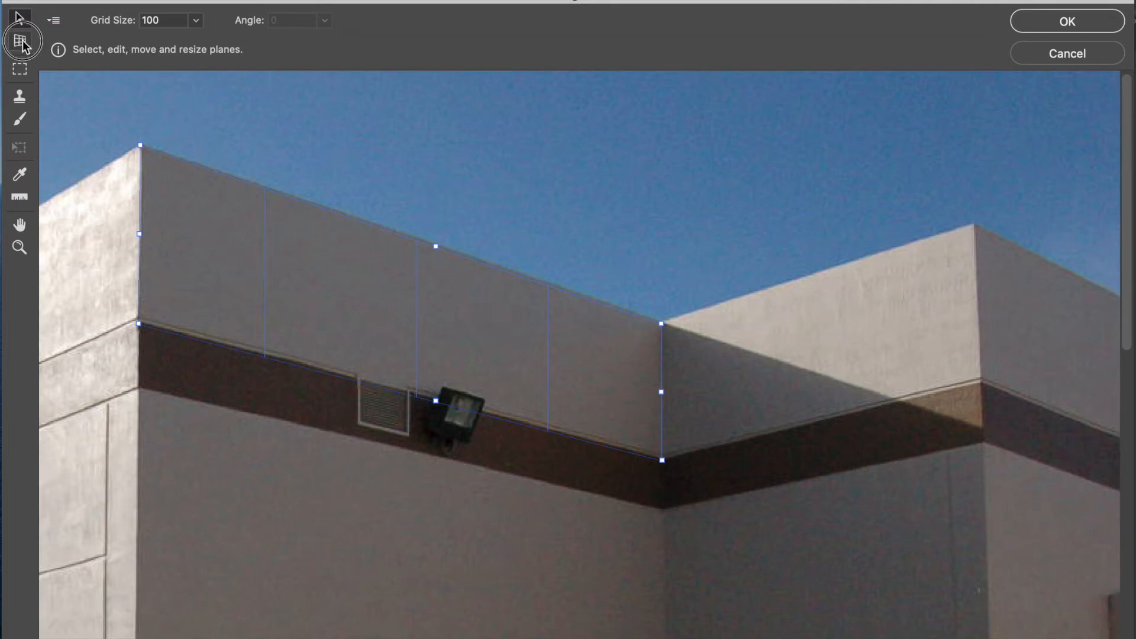
left_click(662, 392)
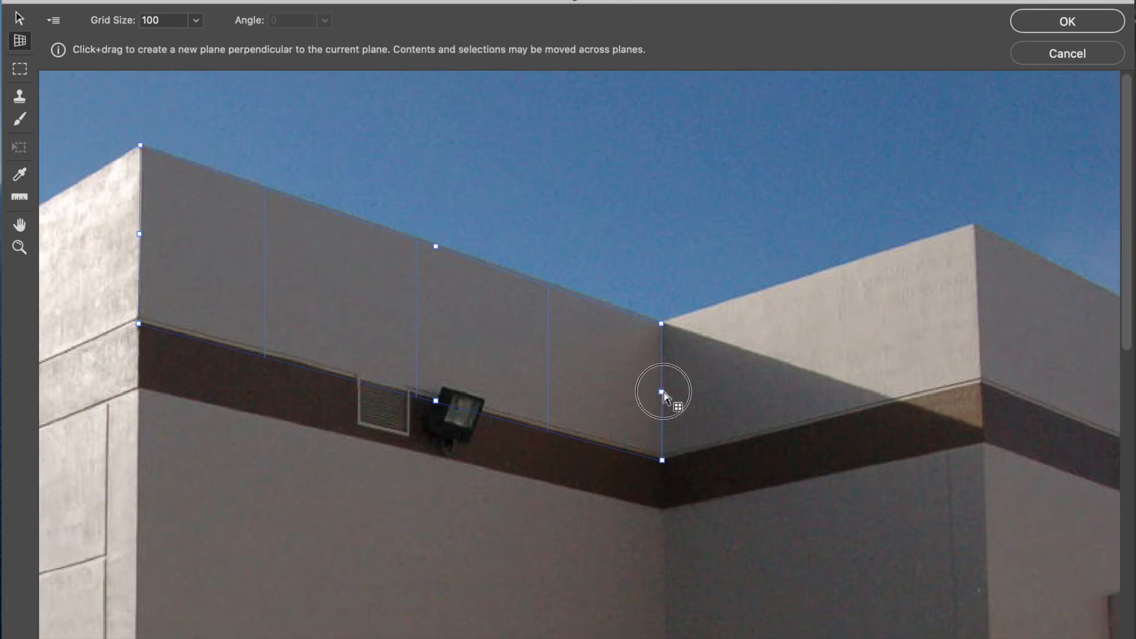
left_click_drag(662, 392, 977, 282)
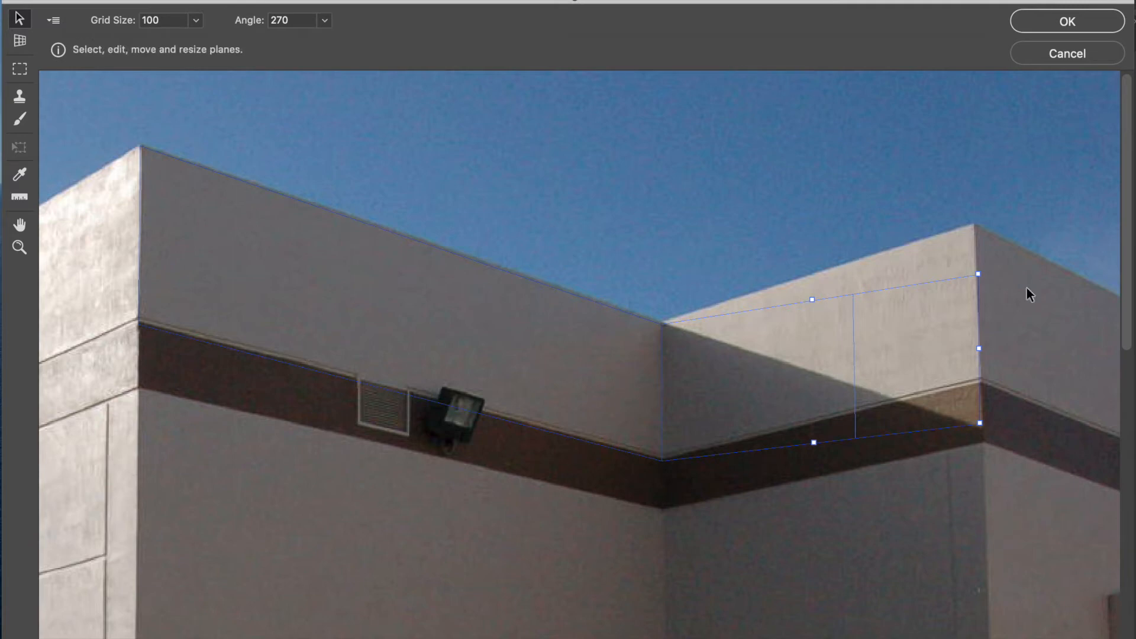
key("BackSpace")
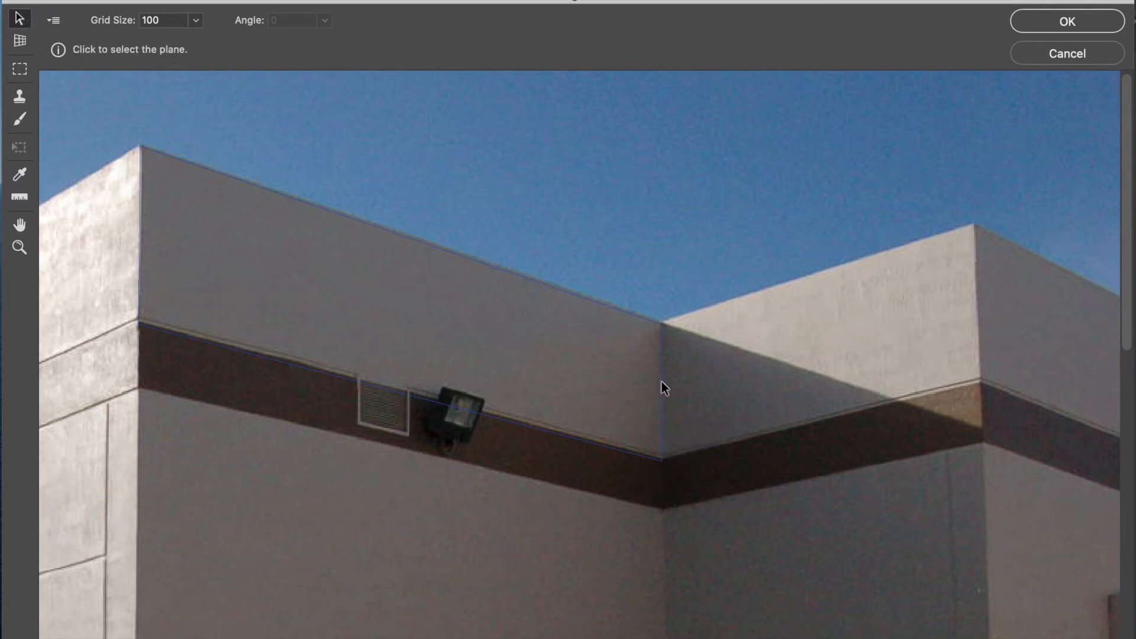
Reposition the plane's two inner-edge corner nodes to line up with the recessed corner where the walls meet.
left_click(661, 325)
left_click_drag(662, 325, 659, 324)
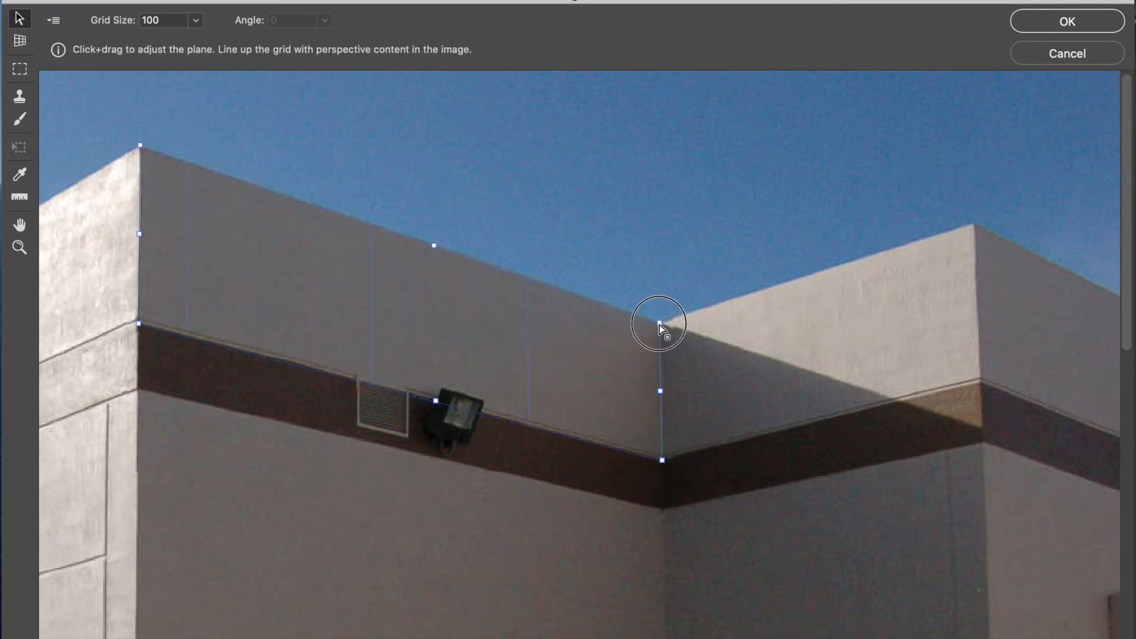
left_click(20, 247)
left_click_drag(654, 319, 715, 483)
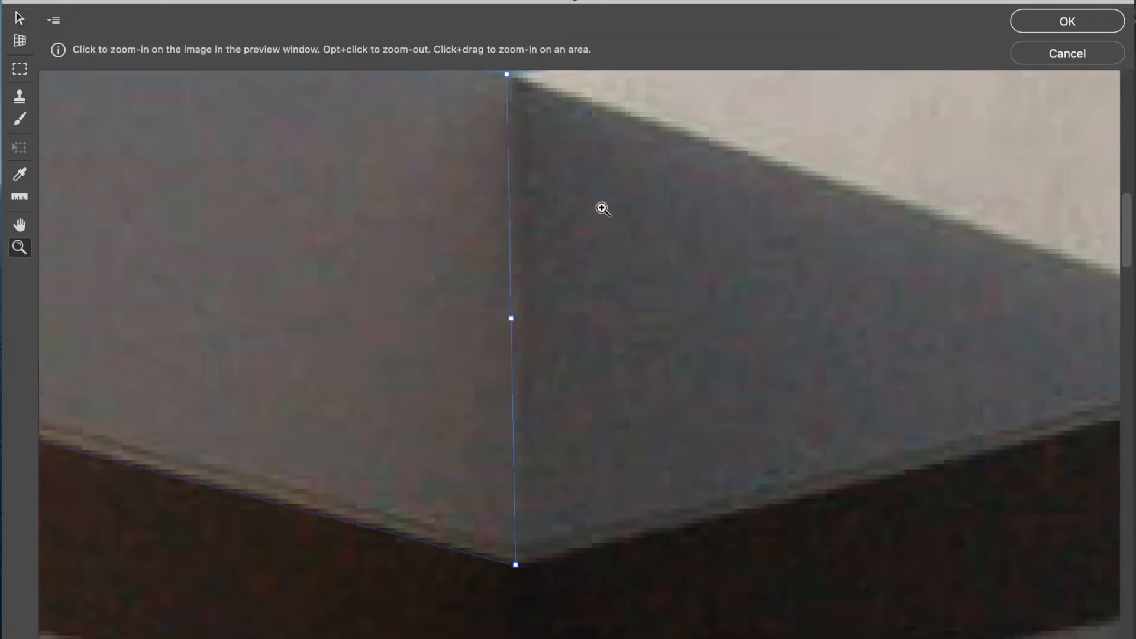
left_click(610, 254, "alt")
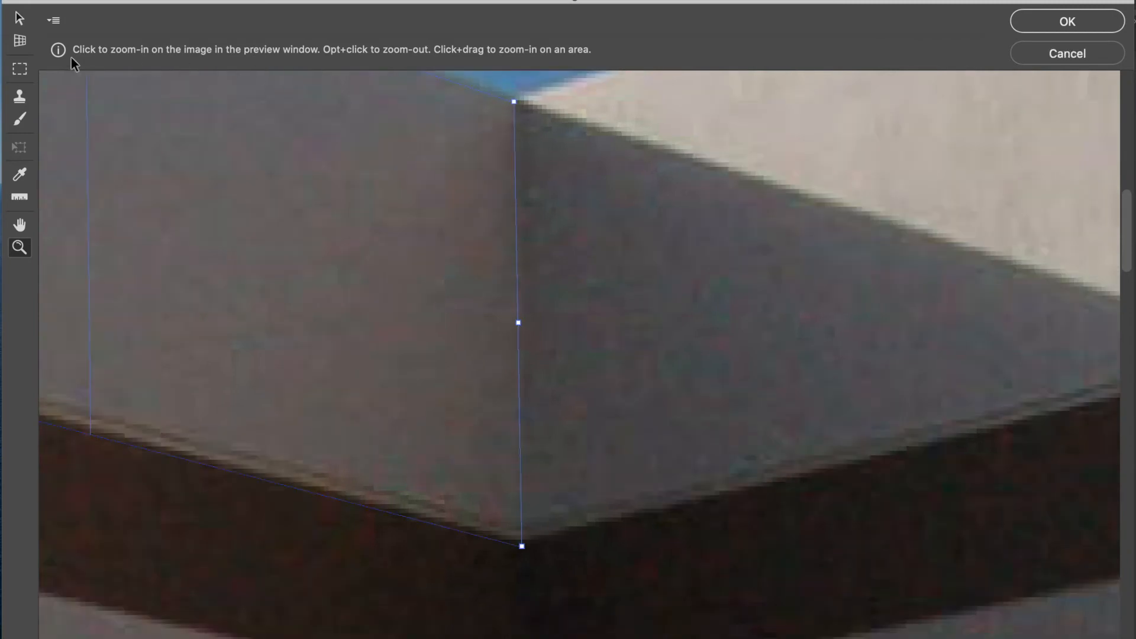
left_click(19, 40)
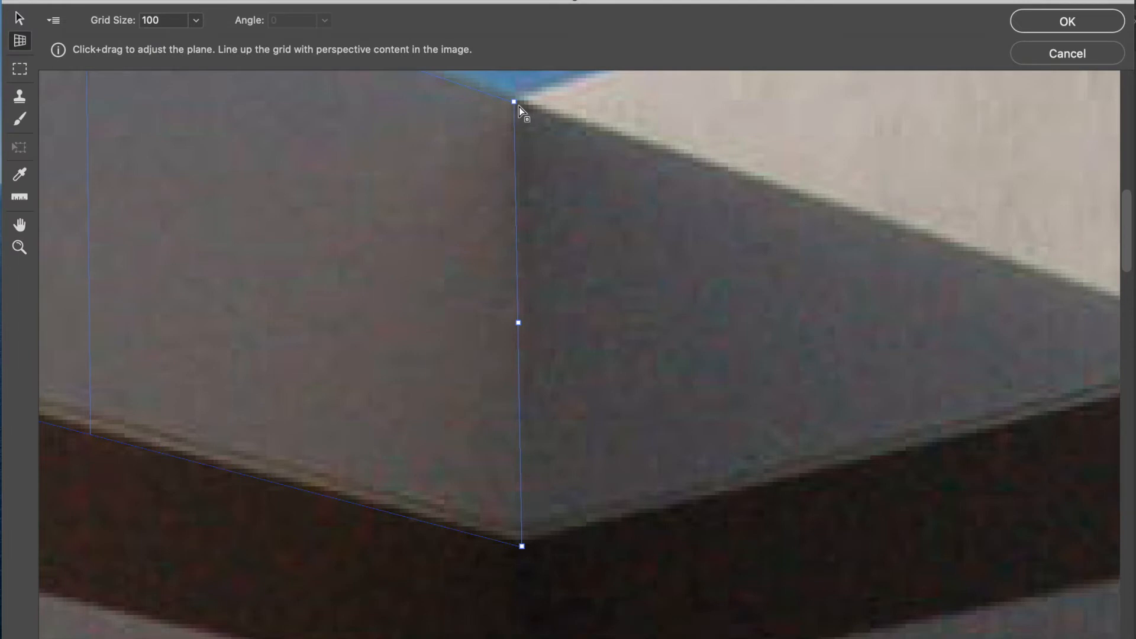
left_click_drag(515, 105, 511, 169)
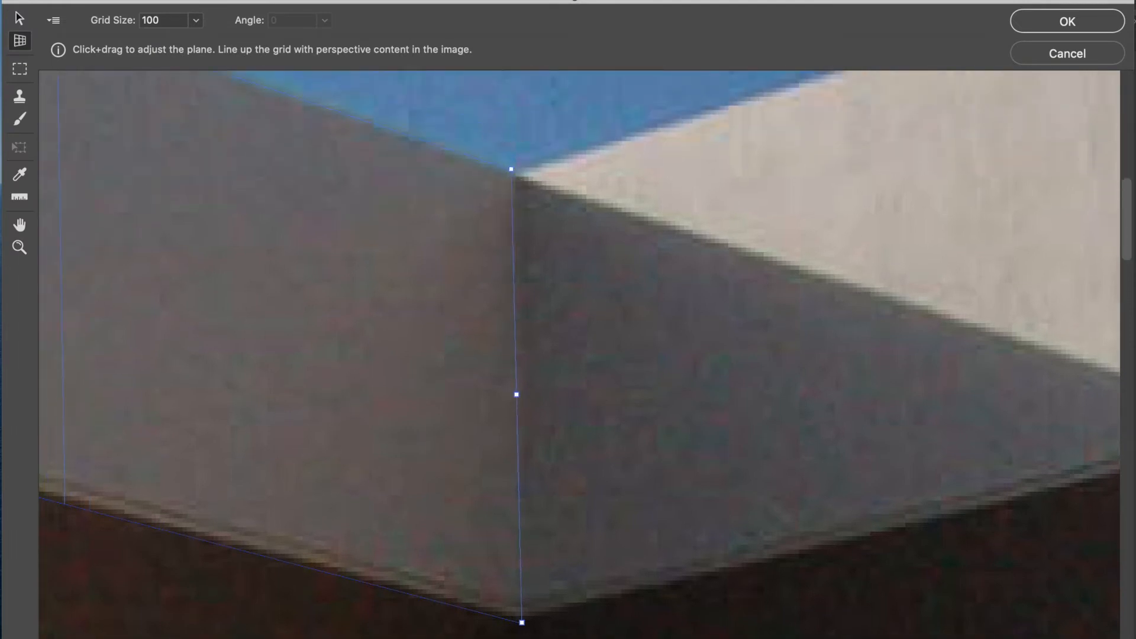
left_click_drag(522, 623, 519, 601)
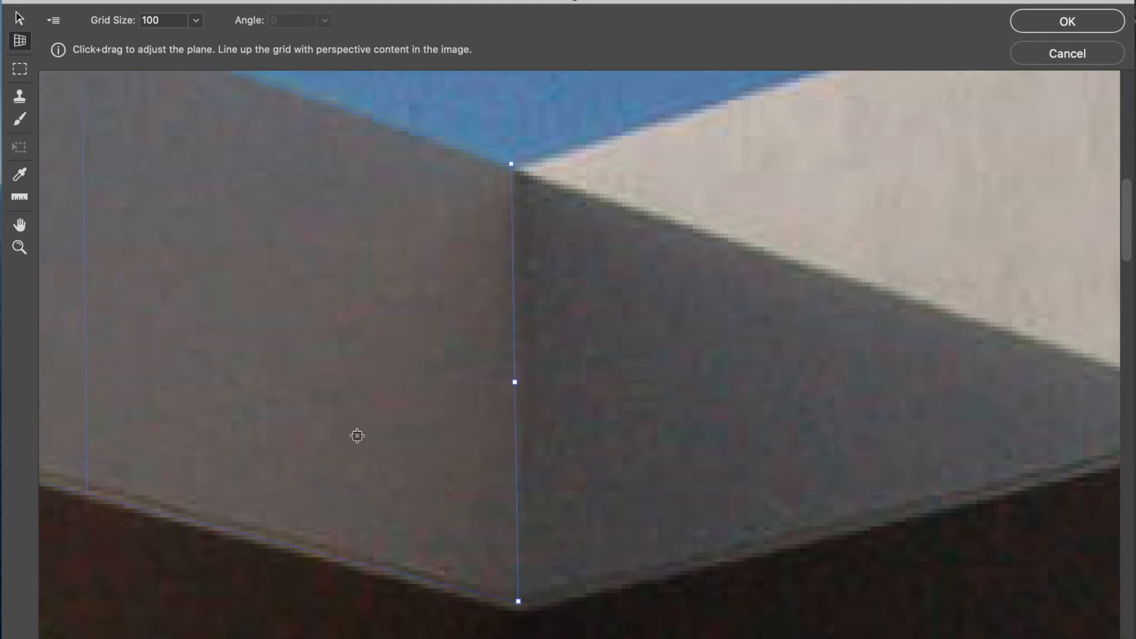
Align the plane's lower outer corner node with the wall's outer edge above the brown band, and inspect the upper outer corner.
key("space")
left_click_drag(307, 404, 697, 443)
left_click_drag(375, 342, 662, 364)
left_click_drag(508, 315, 1088, 459)
left_click_drag(395, 315, 562, 349)
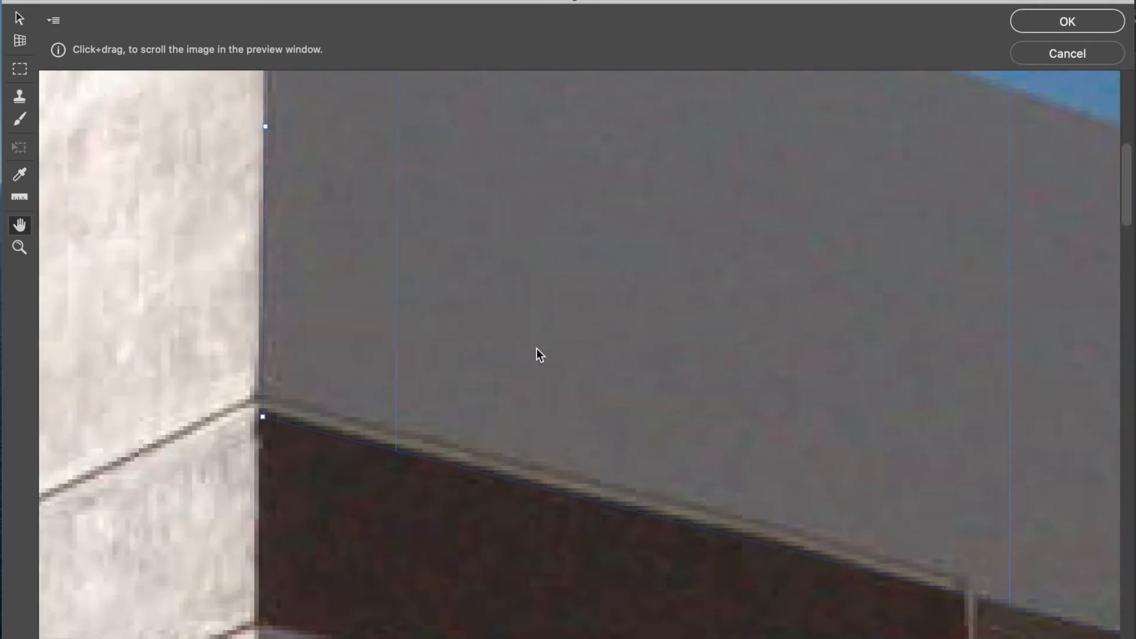
left_click_drag(264, 417, 259, 398)
key("space")
left_click_drag(562, 246, 496, 472)
left_click_drag(483, 349, 449, 464)
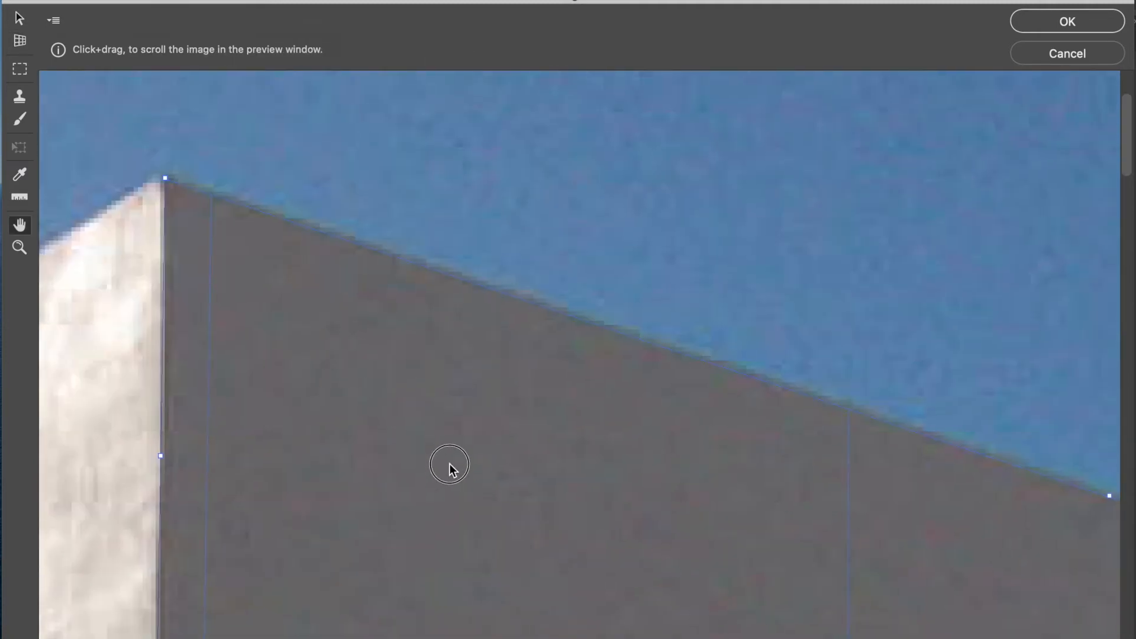
key("alt")
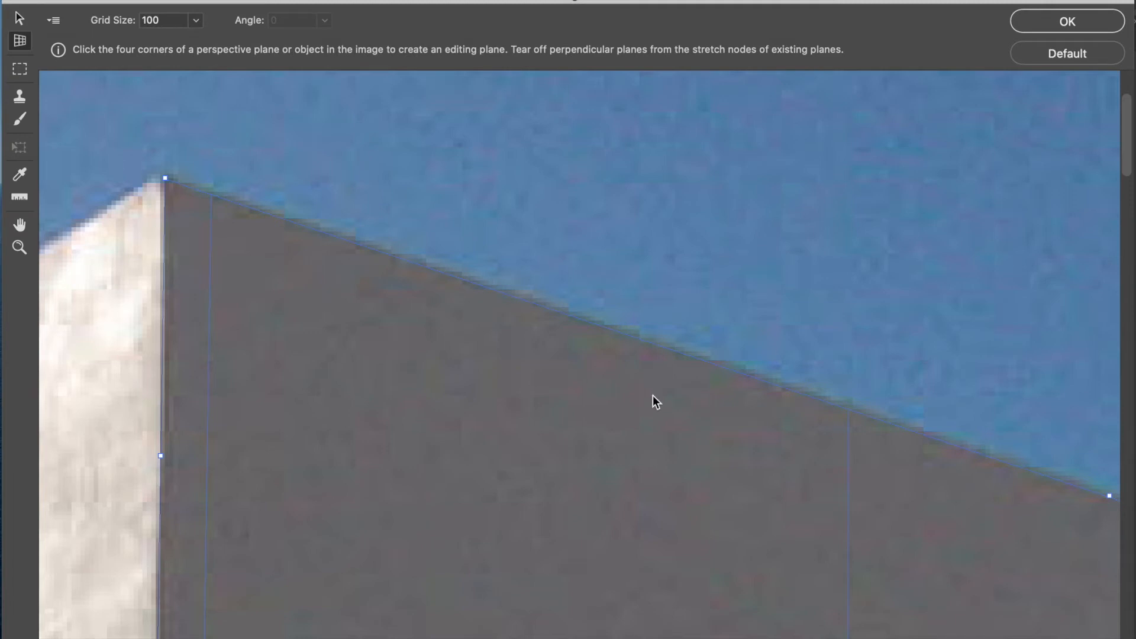
Tear off a perpendicular plane from the first plane's inner edge across the adjoining wall to its outer corner.
scroll(652, 395, "down", 4)
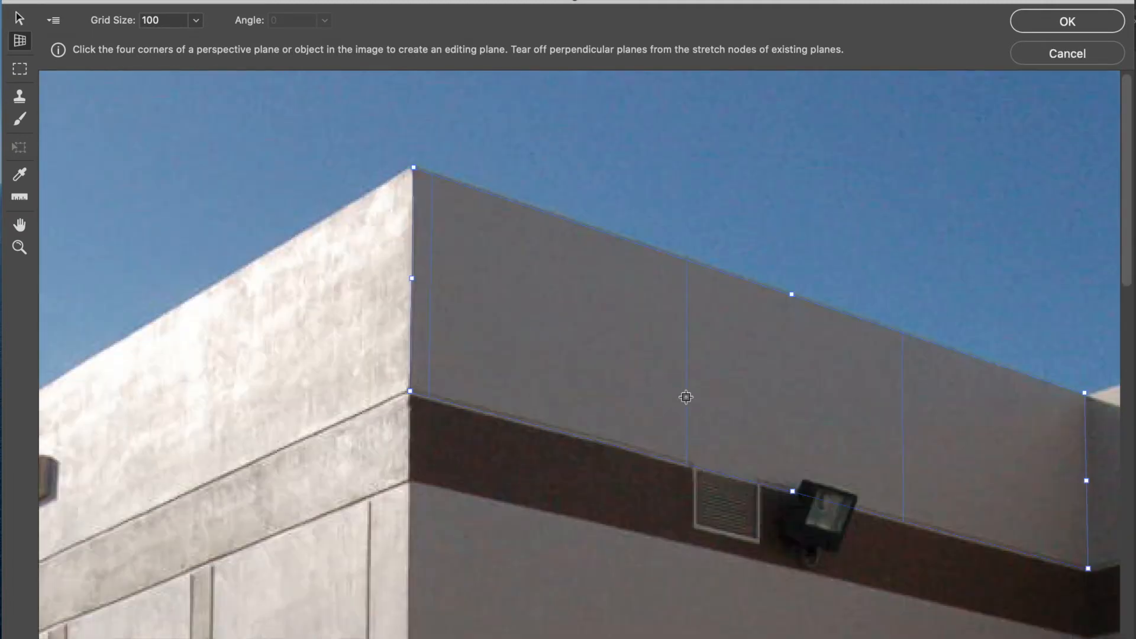
key("space")
left_click_drag(469, 350, 25, 286)
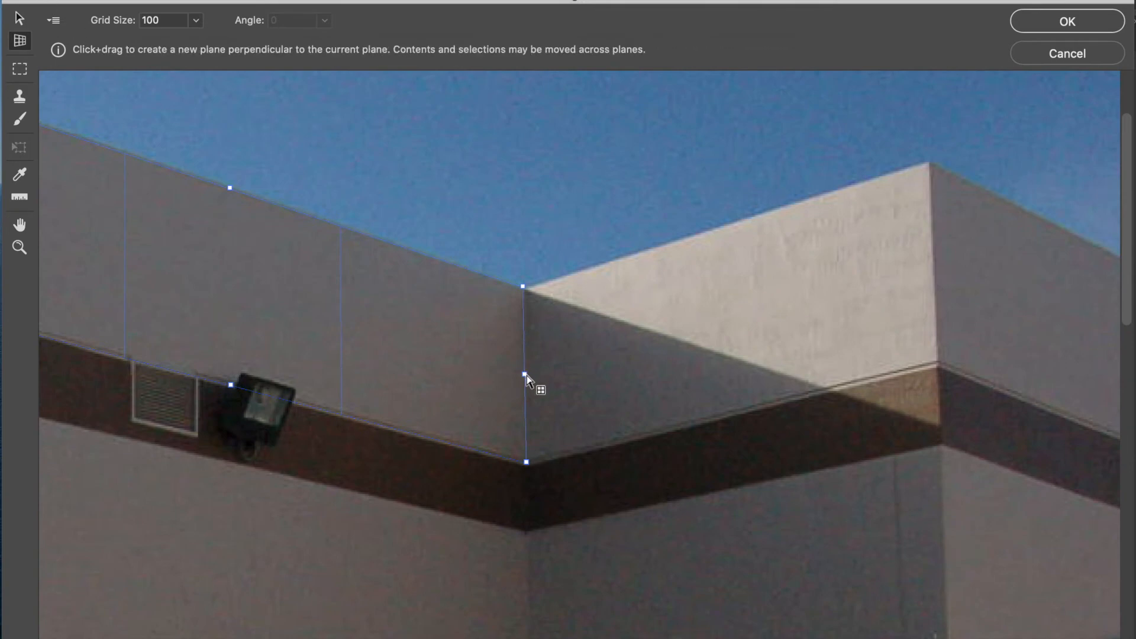
left_click_drag(526, 375, 931, 264)
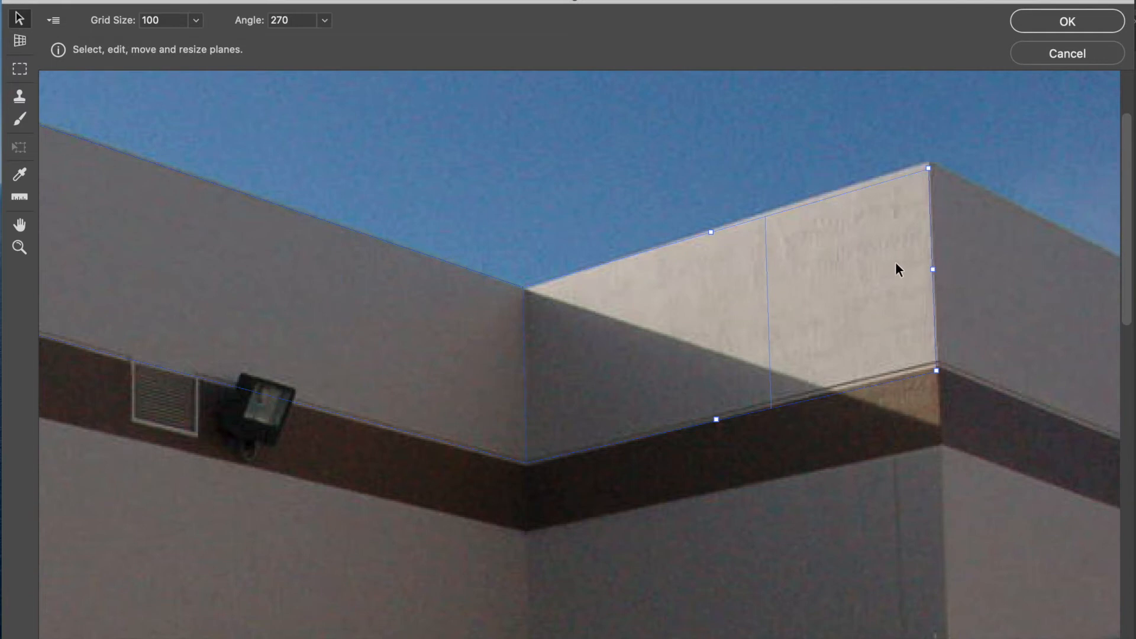
Align the perpendicular plane's two outer corner nodes with the adjoining wall's roofline and the upper edge of its brown band.
left_click(21, 43)
left_click_drag(928, 169, 929, 163)
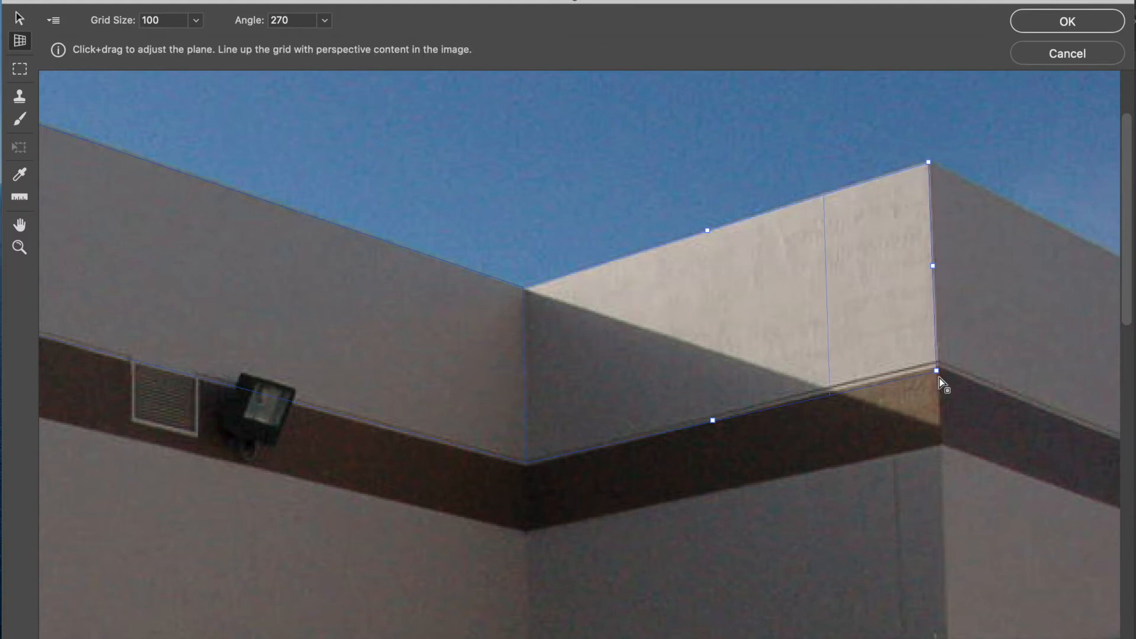
left_click_drag(937, 371, 936, 365)
Select the first plane, paste the "Working in the" lettering, and move it into perspective on the shaded upper wall.
key("h")
left_click_drag(383, 328, 890, 388)
key("c")
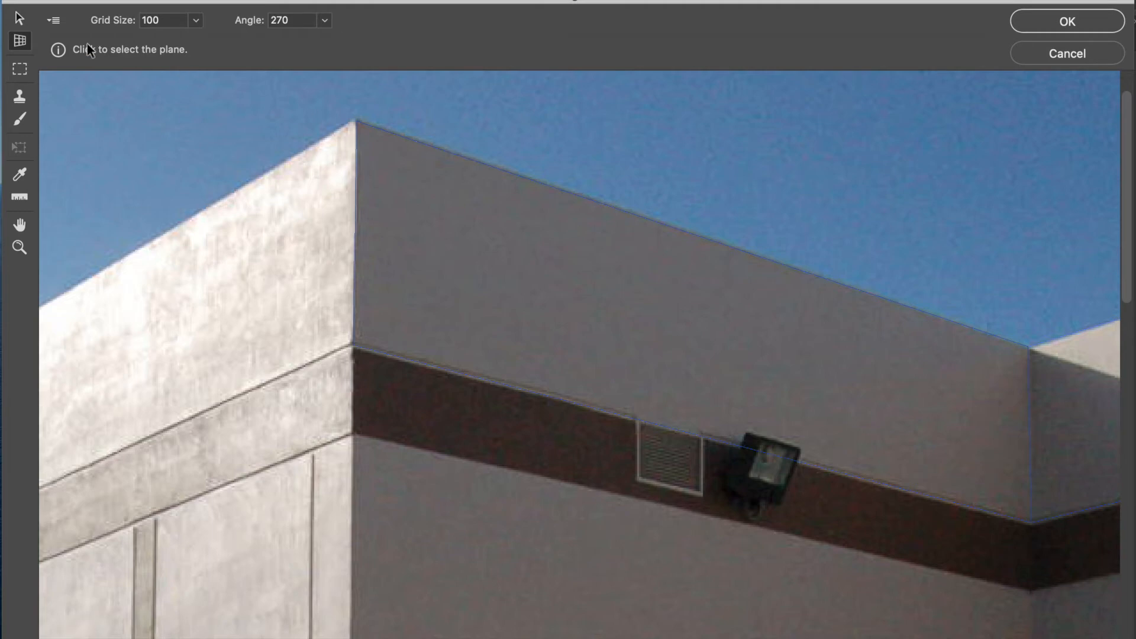
left_click(20, 21)
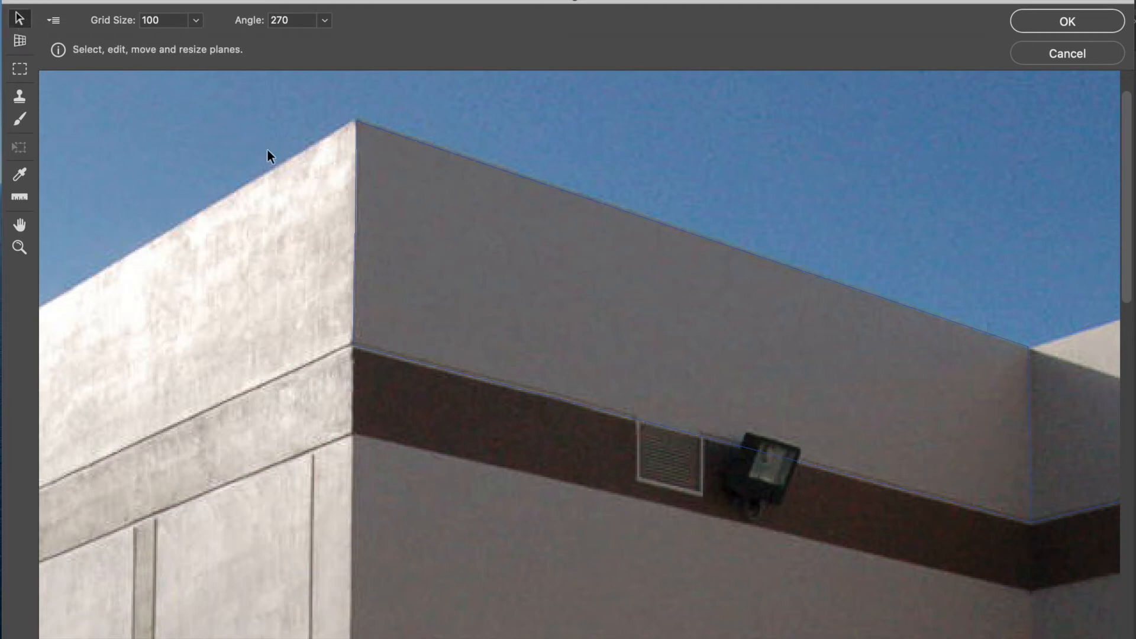
left_click(429, 152)
key("alt")
scroll(653, 336, "down", 4)
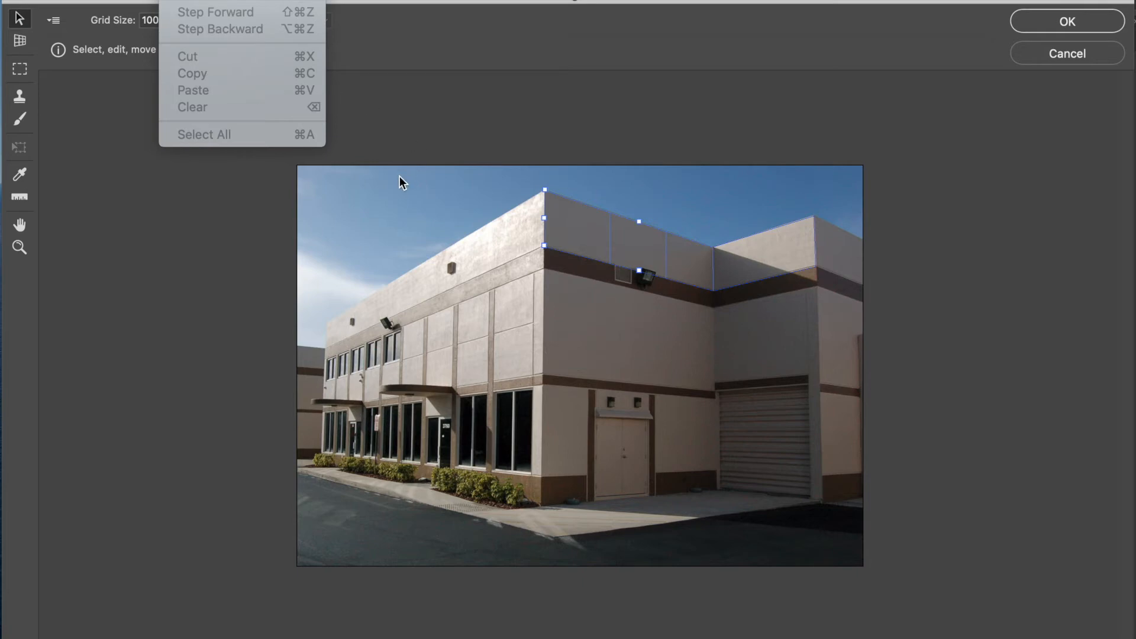
left_click(411, 185)
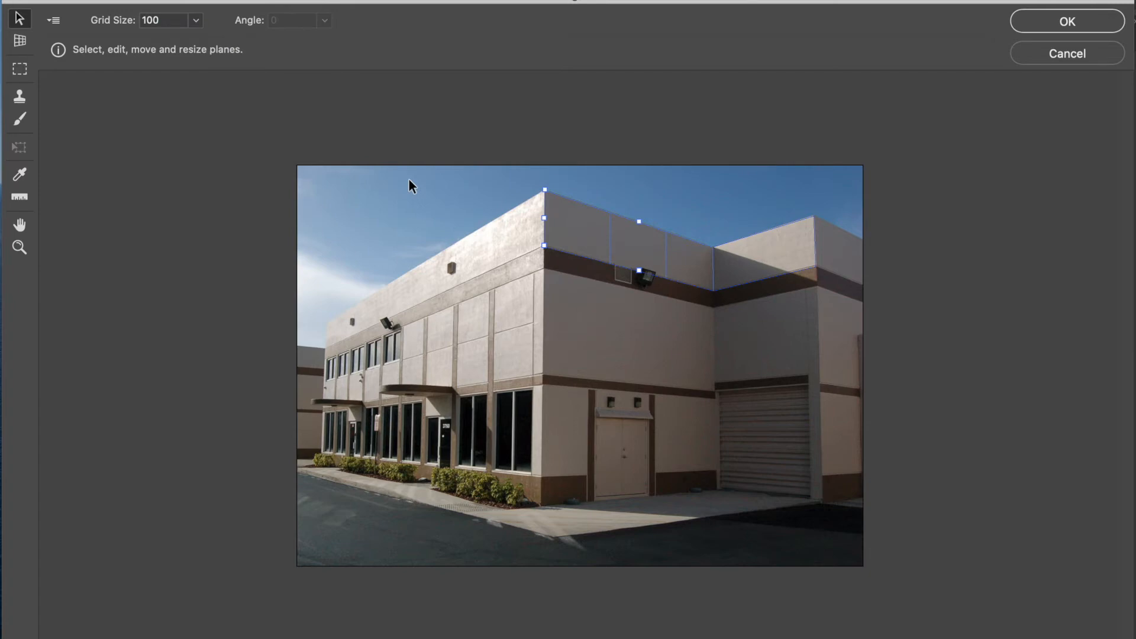
key("alt")
key("super+v")
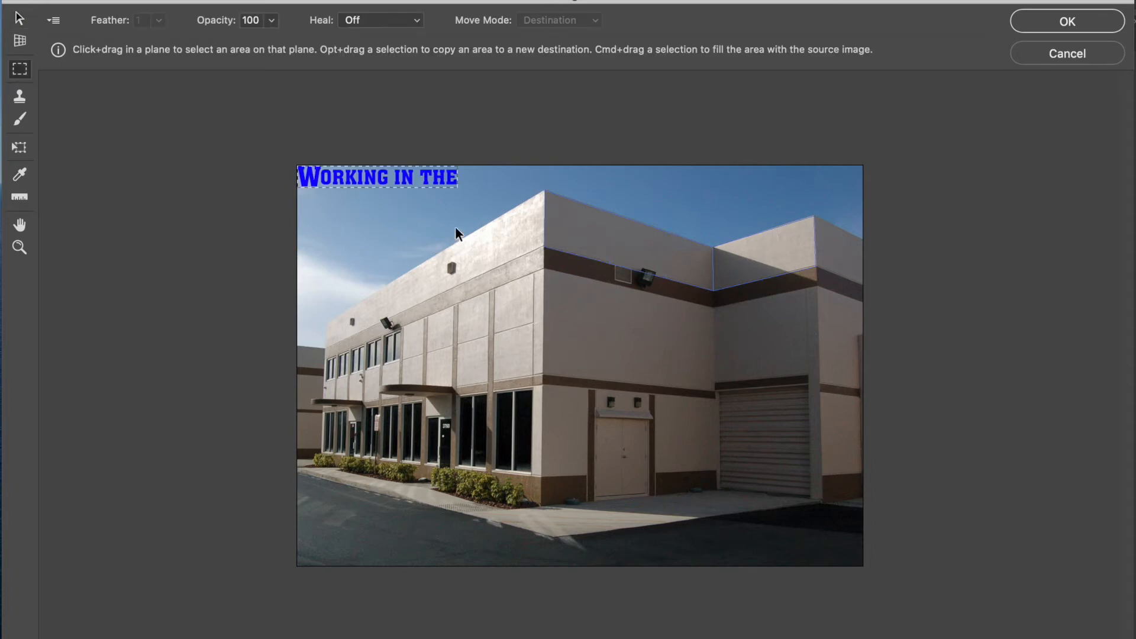
left_click_drag(355, 183, 615, 246)
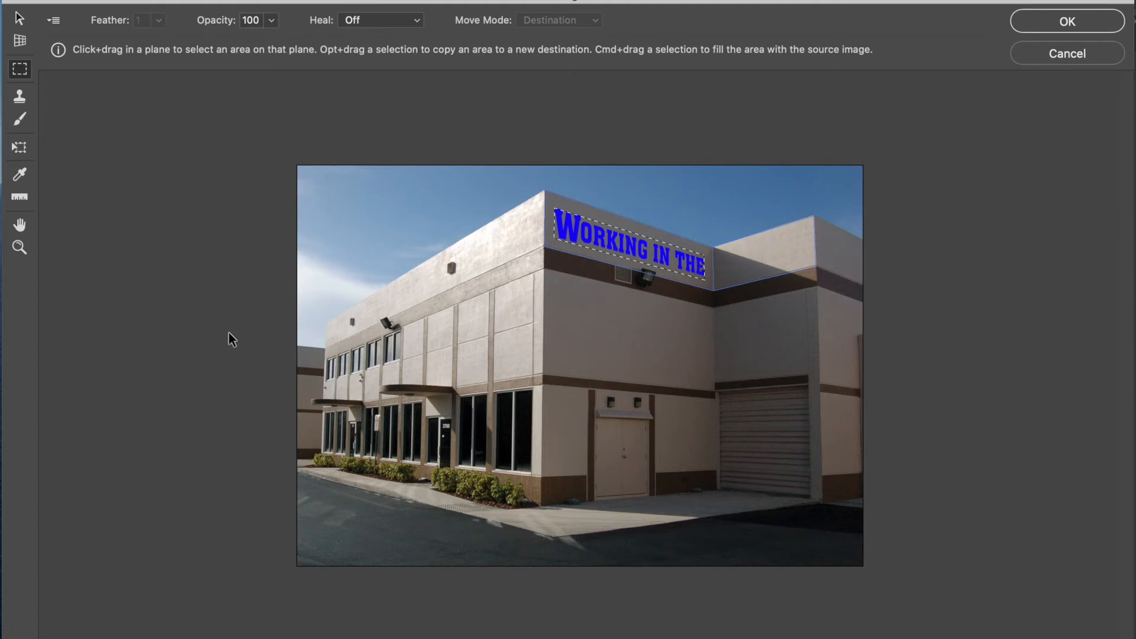
Stretch the "Working in the" lettering slightly toward the recessed corner with the Transform tool and apply the Vanishing Point filter.
left_click(21, 151)
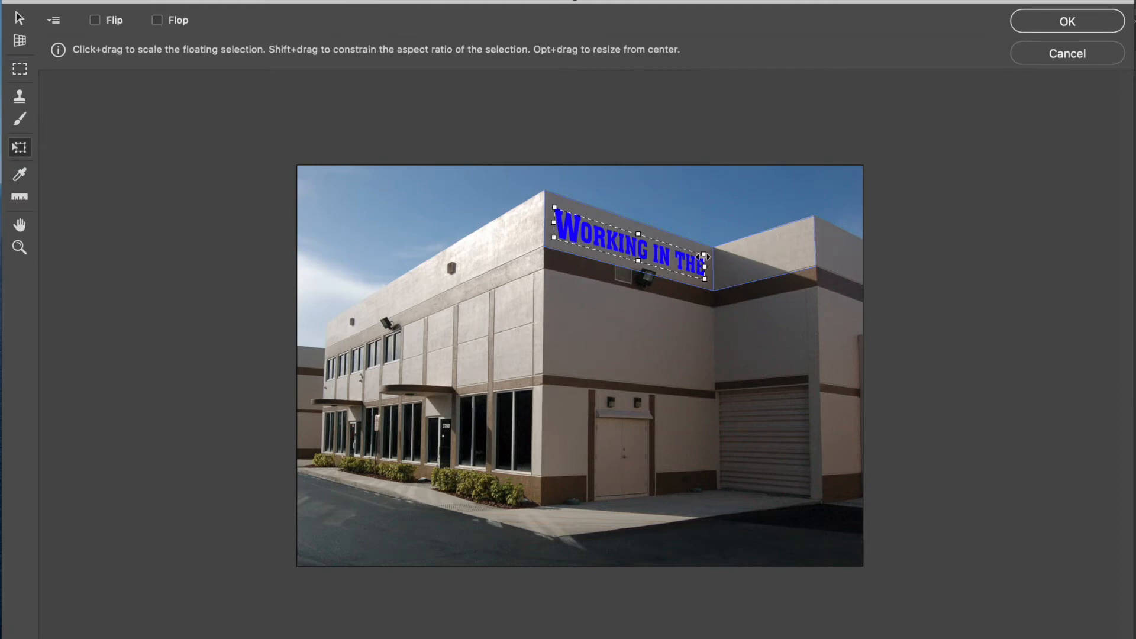
left_click_drag(707, 254, 733, 260)
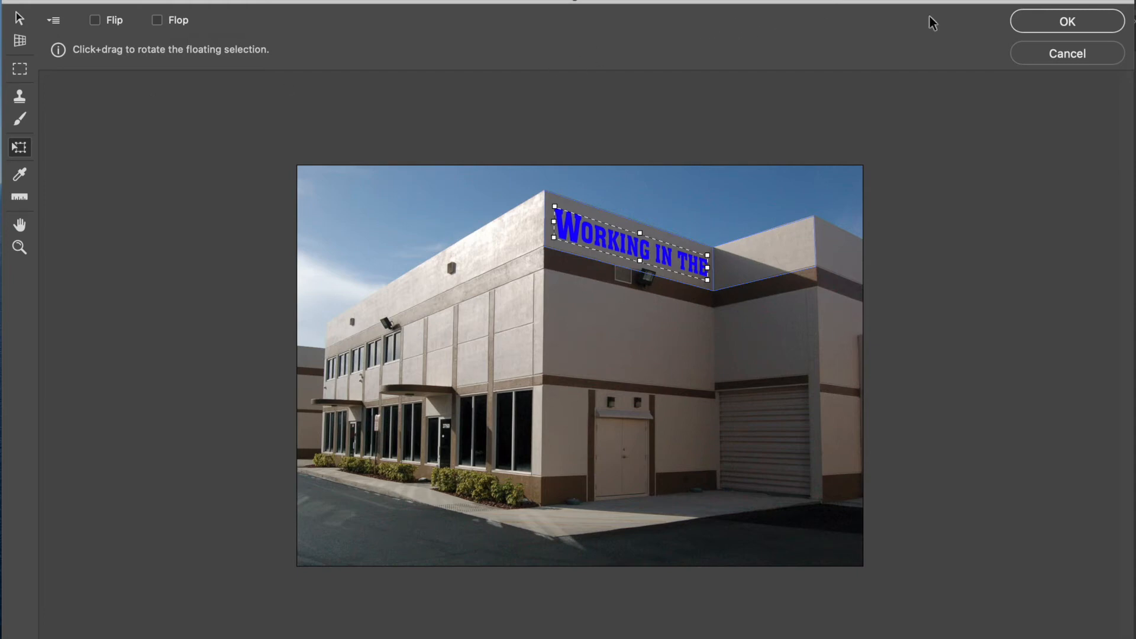
left_click(1059, 25)
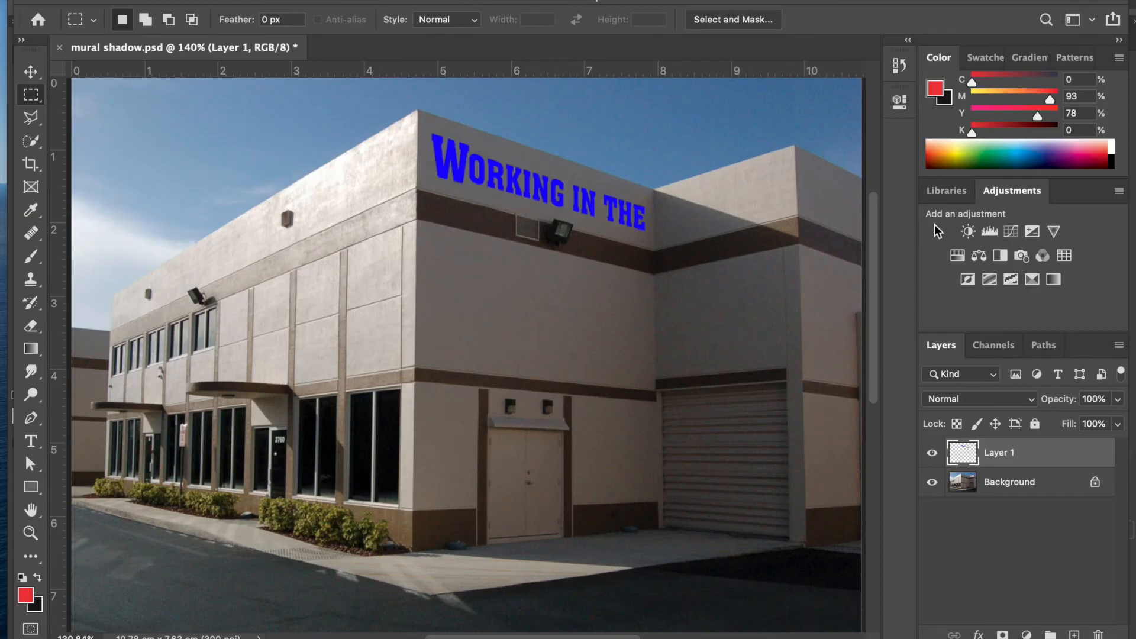
left_click(932, 455)
left_click(933, 454)
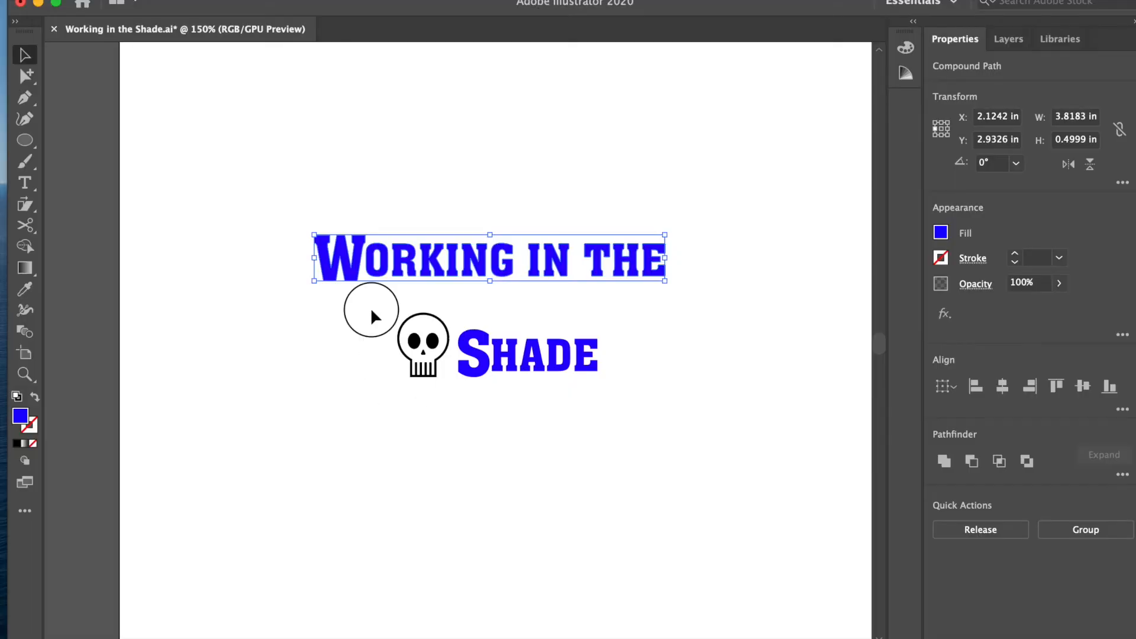
In Illustrator, select the skull together with the "Shade" lettering and copy them.
left_click(371, 307)
left_click_drag(349, 300, 666, 426)
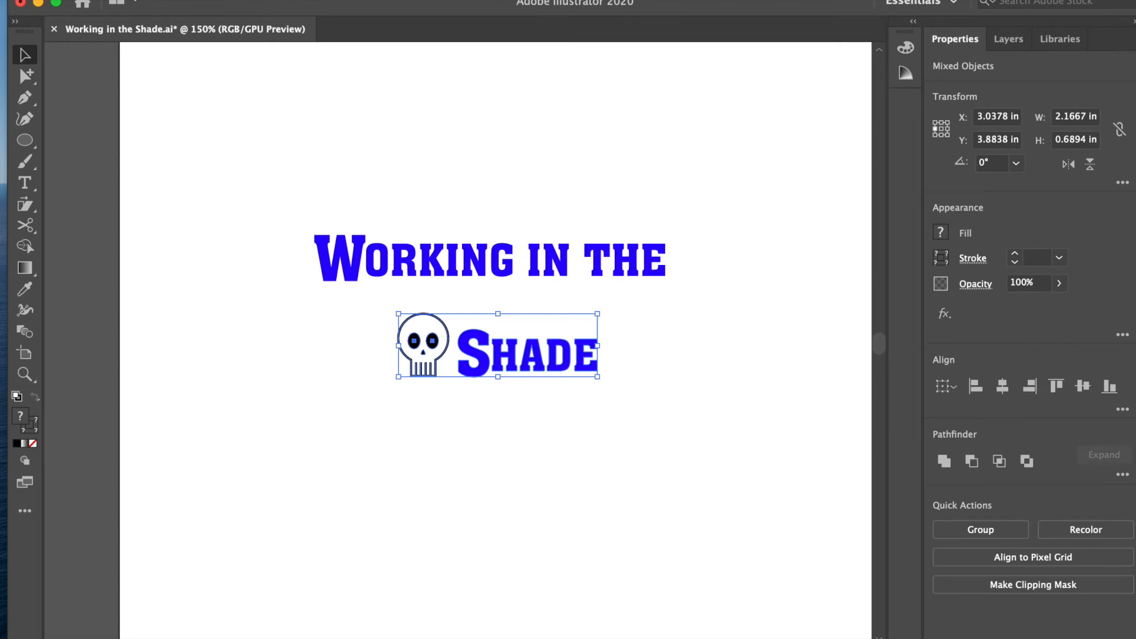
left_click(172, 1)
left_click(193, 57)
Switch to Photoshop, paste the skull and "Shade" artwork, and scale it to about 29% over the adjoining upper wall.
key("super+Tab")
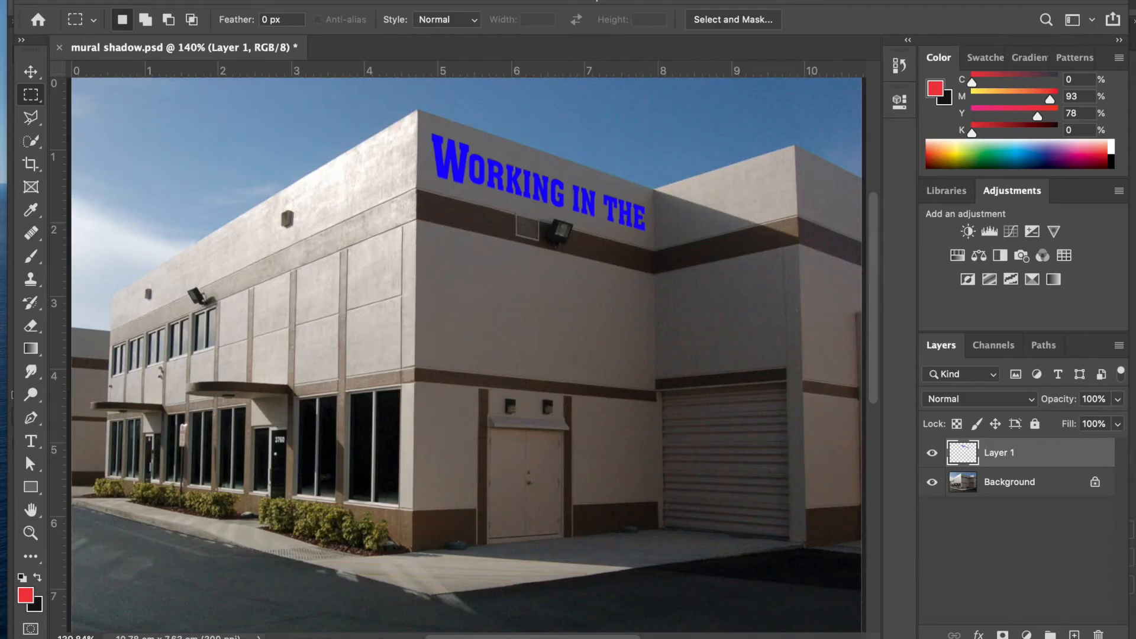
left_click(32, 76)
key("super+v")
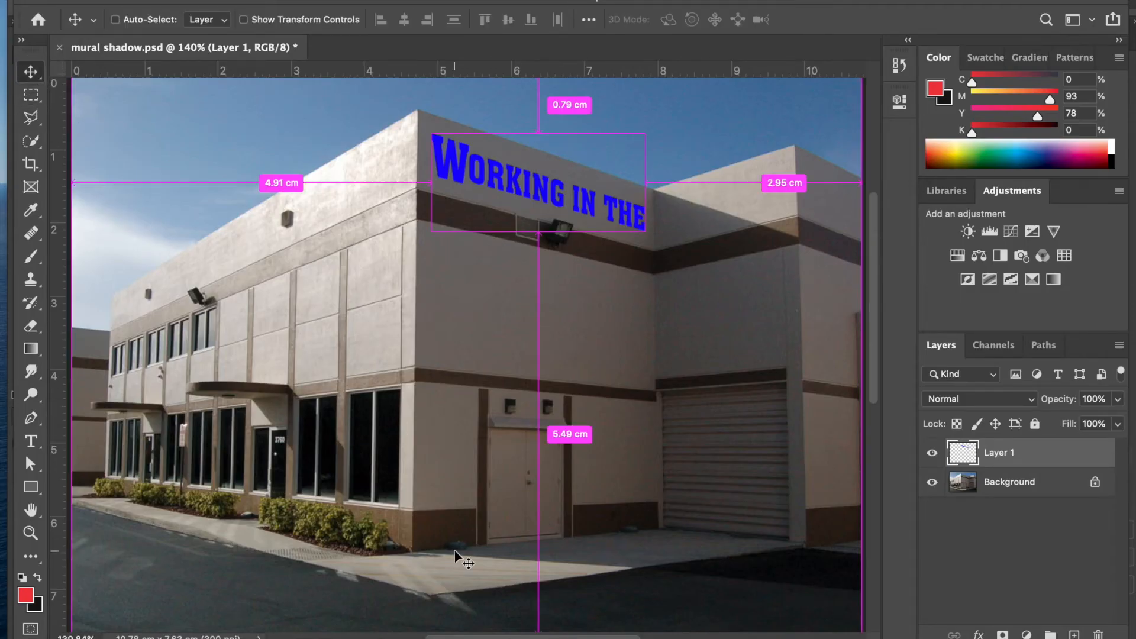
left_click(329, 180)
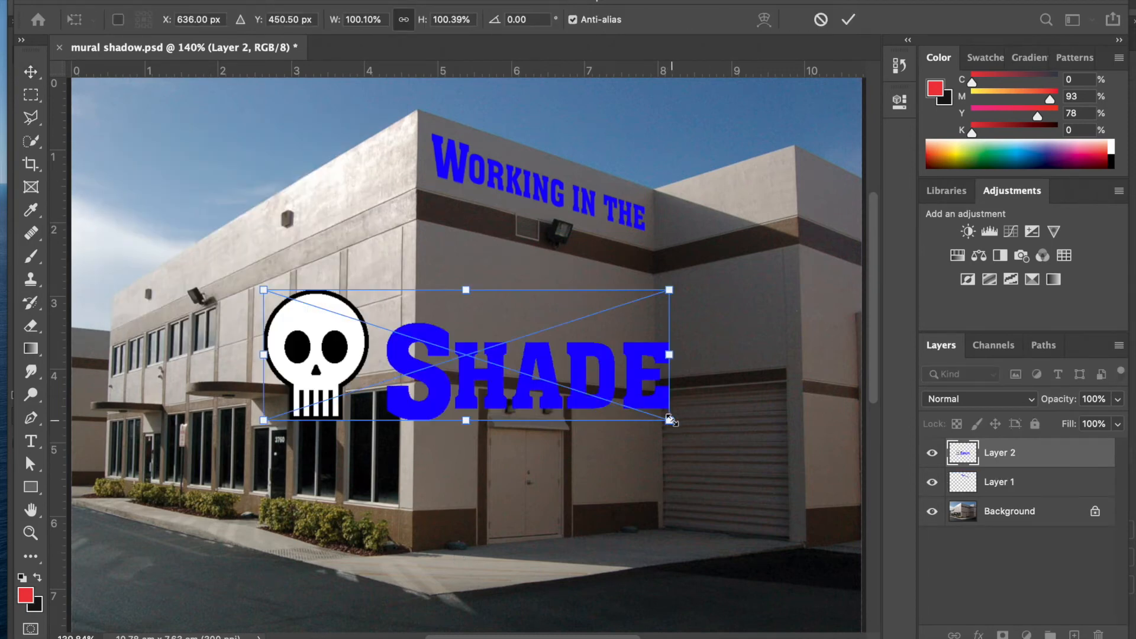
left_click_drag(669, 420, 799, 207)
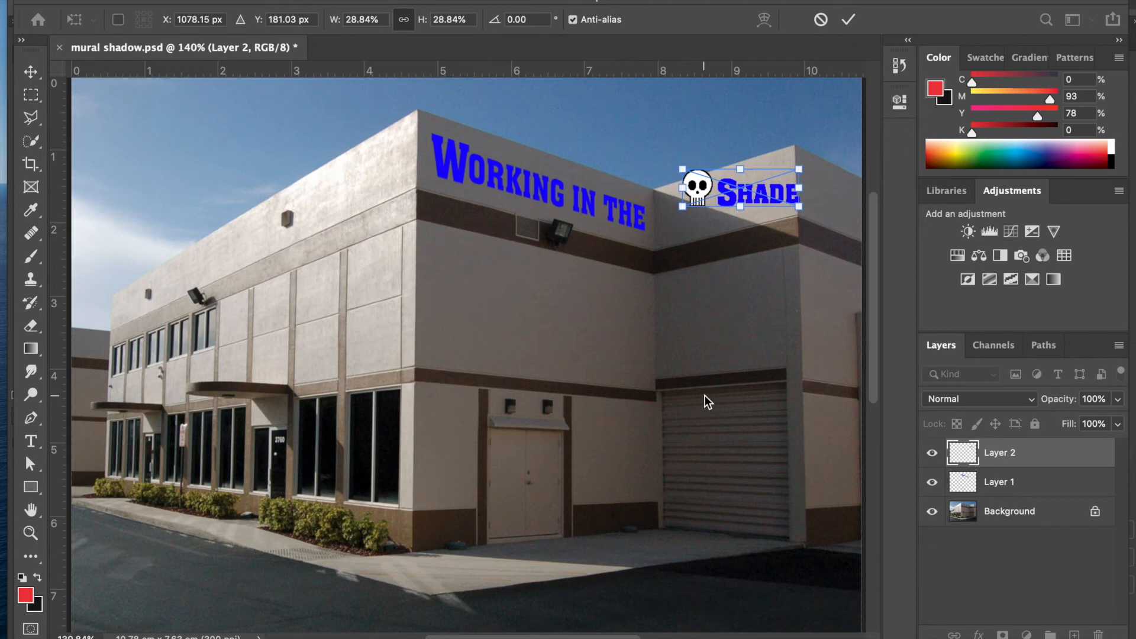
key("Return")
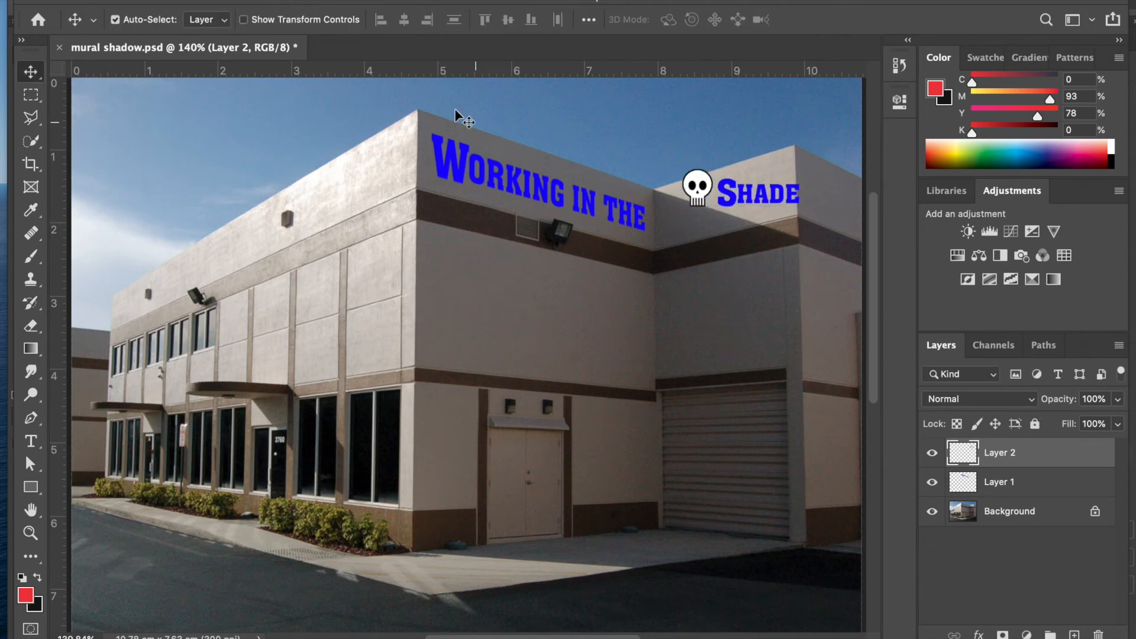
Draw a rectangular marquee around the skull and "Shade" artwork on Layer 2 and cut it.
left_click(30, 95)
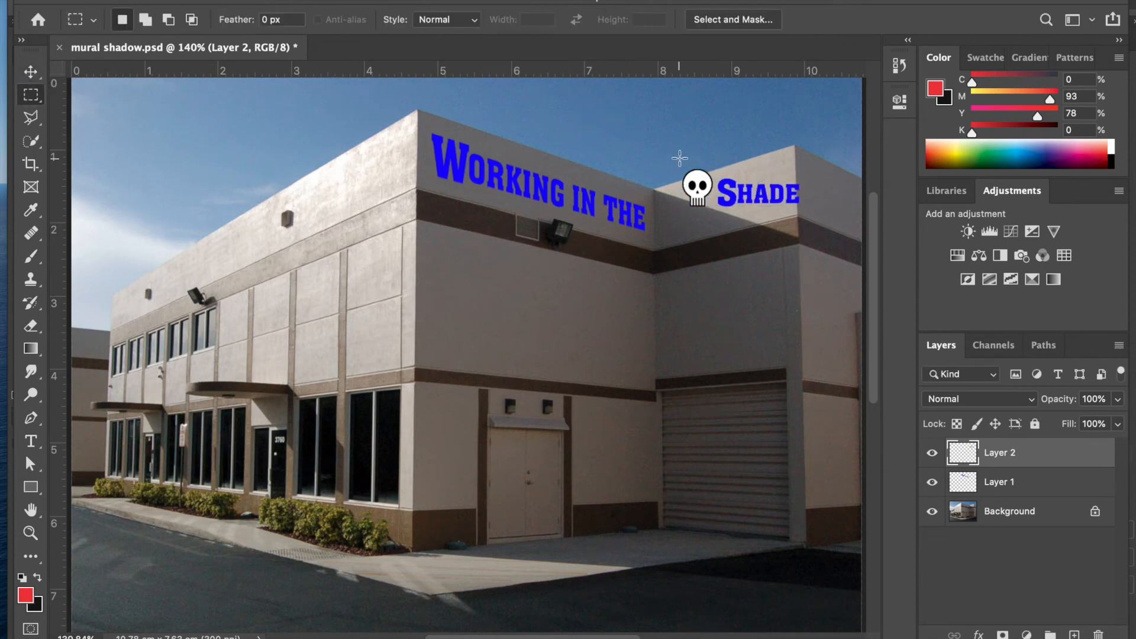
left_click_drag(656, 155, 814, 224)
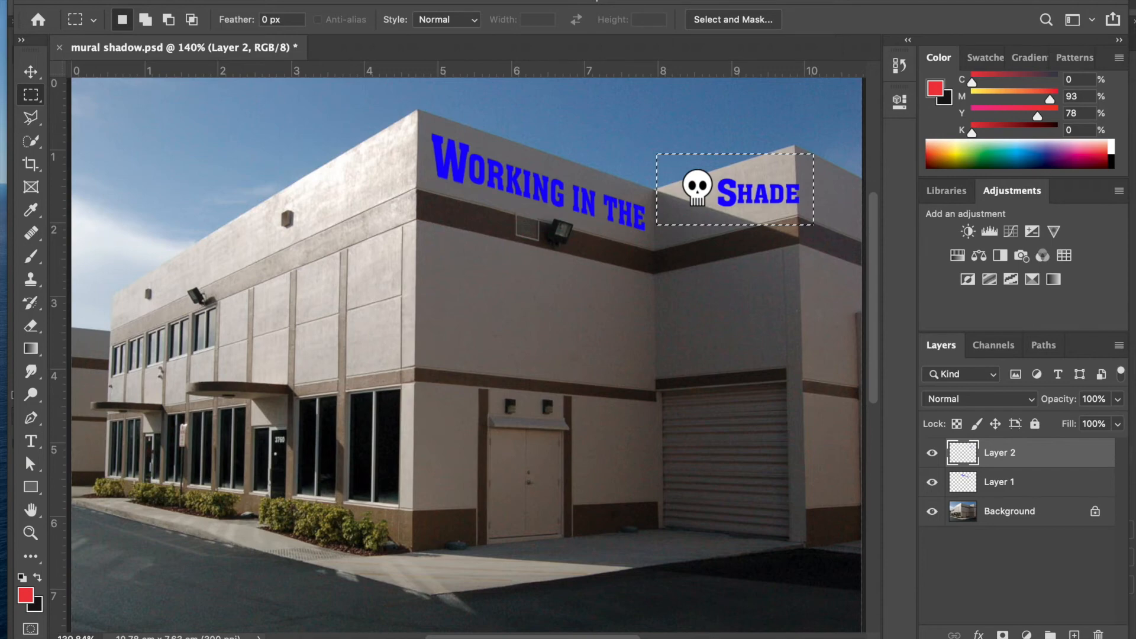
left_click(175, 1)
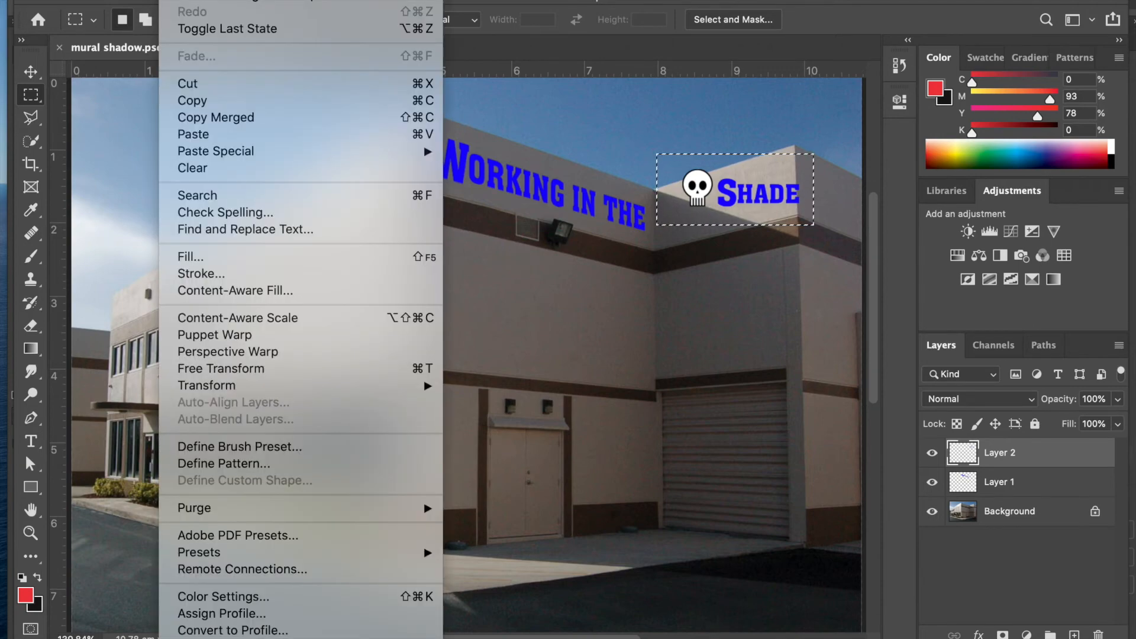
left_click(198, 86)
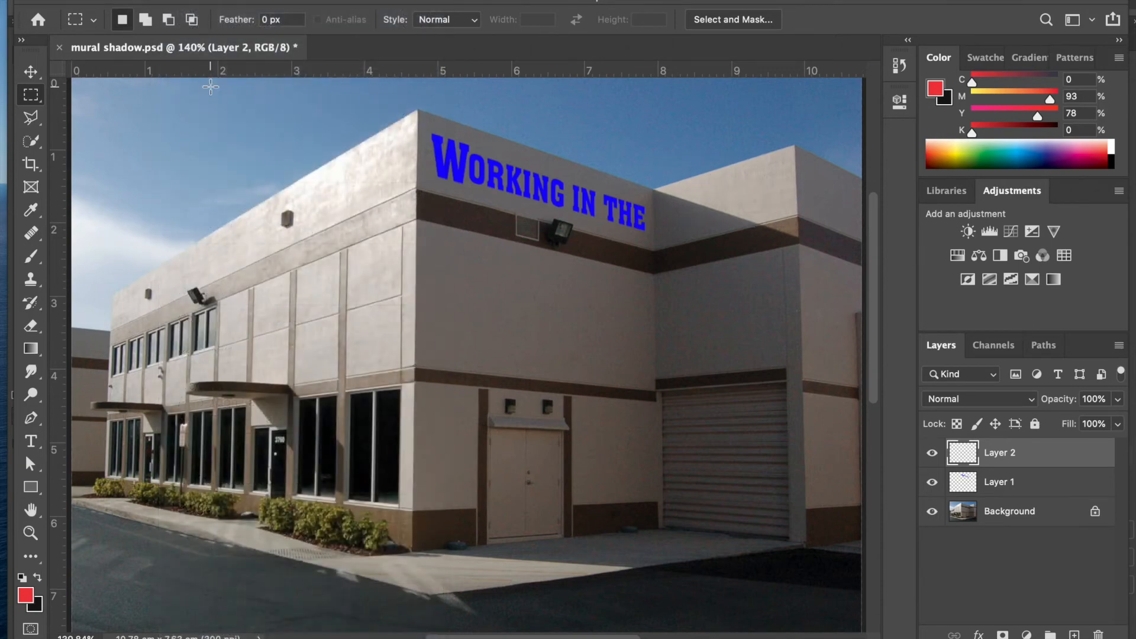
Reopen Vanishing Point, paste the skull and "Shade" artwork, and move it onto the perpendicular plane on the adjoining wall.
left_click(408, 1)
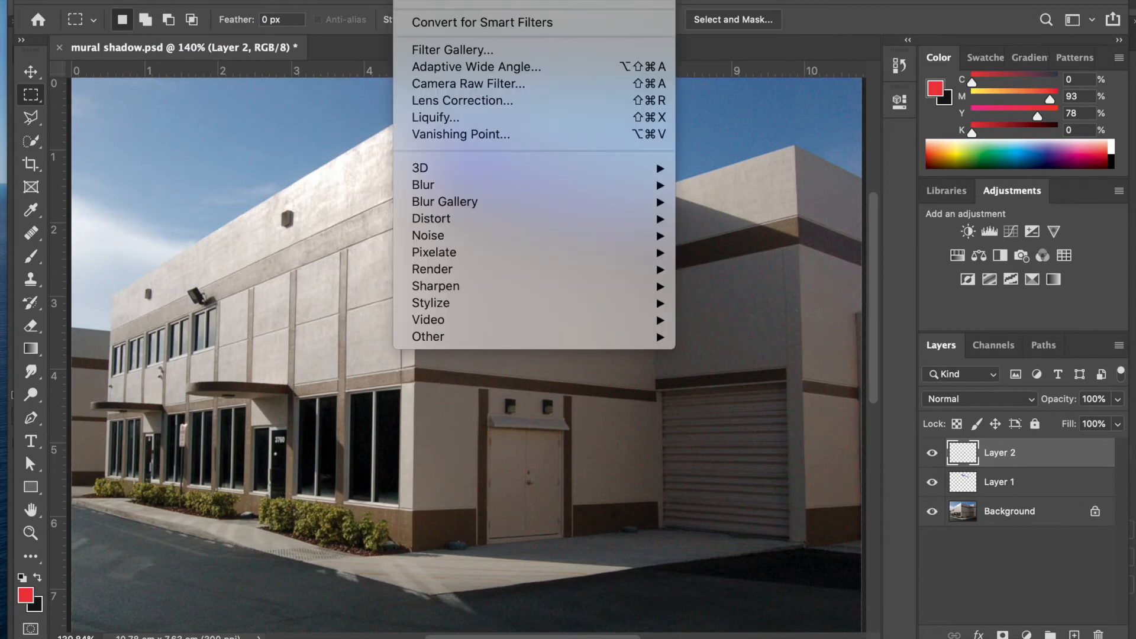
left_click(422, 135)
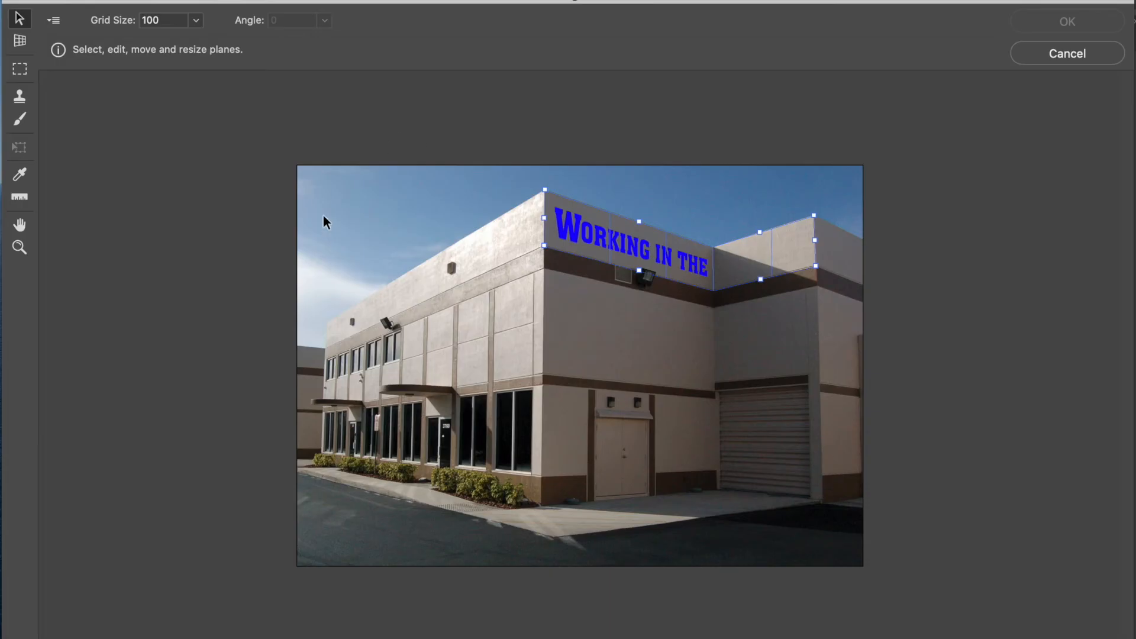
key("super+v")
left_click_drag(351, 181, 769, 260)
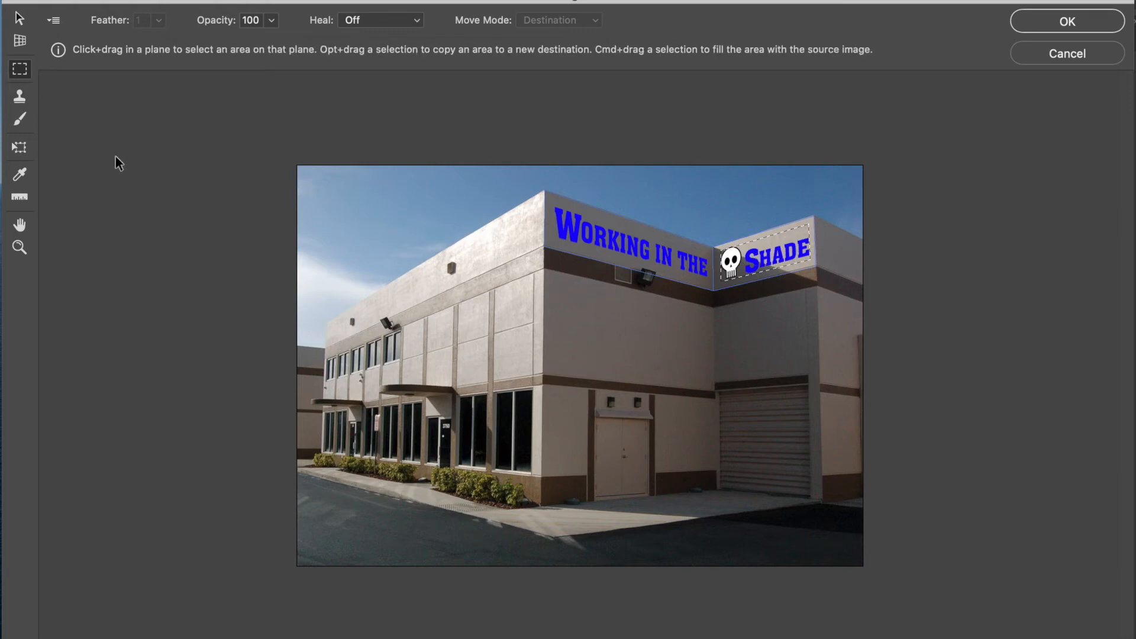
Enlarge the skull and "Shade" artwork slightly downward with the Transform tool and apply the Vanishing Point filter.
left_click(20, 147)
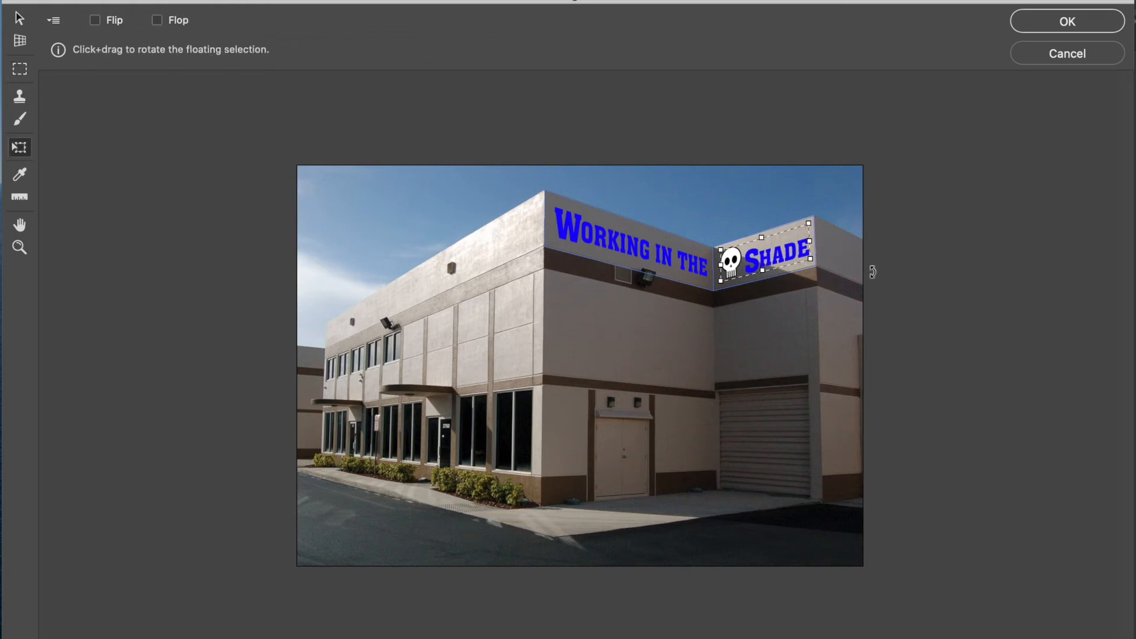
left_click_drag(720, 281, 721, 284)
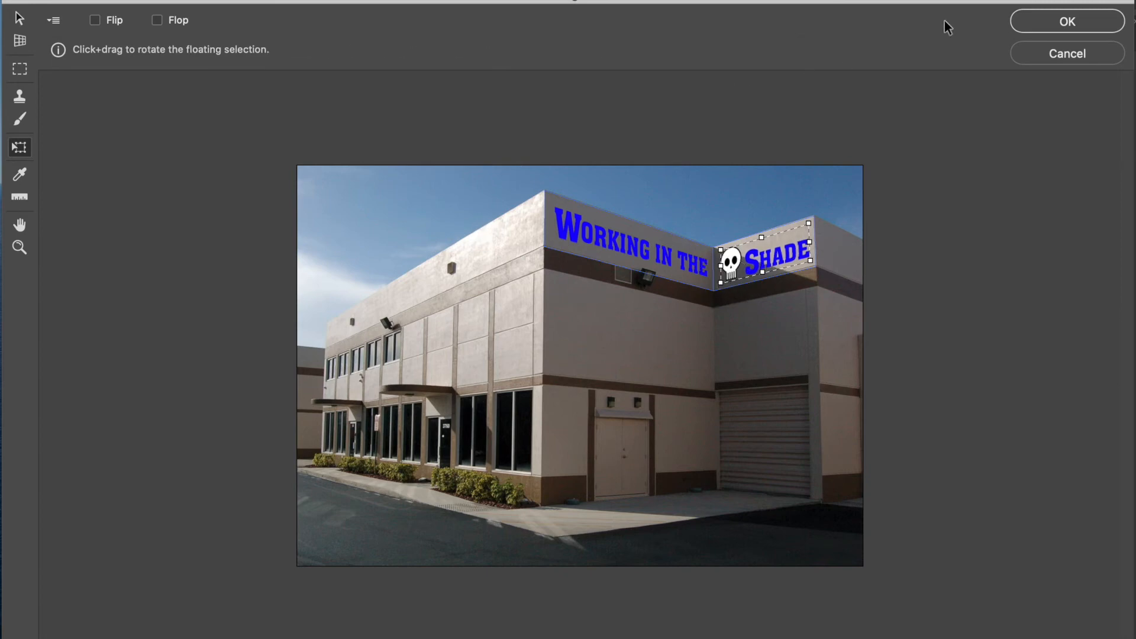
left_click(1094, 20)
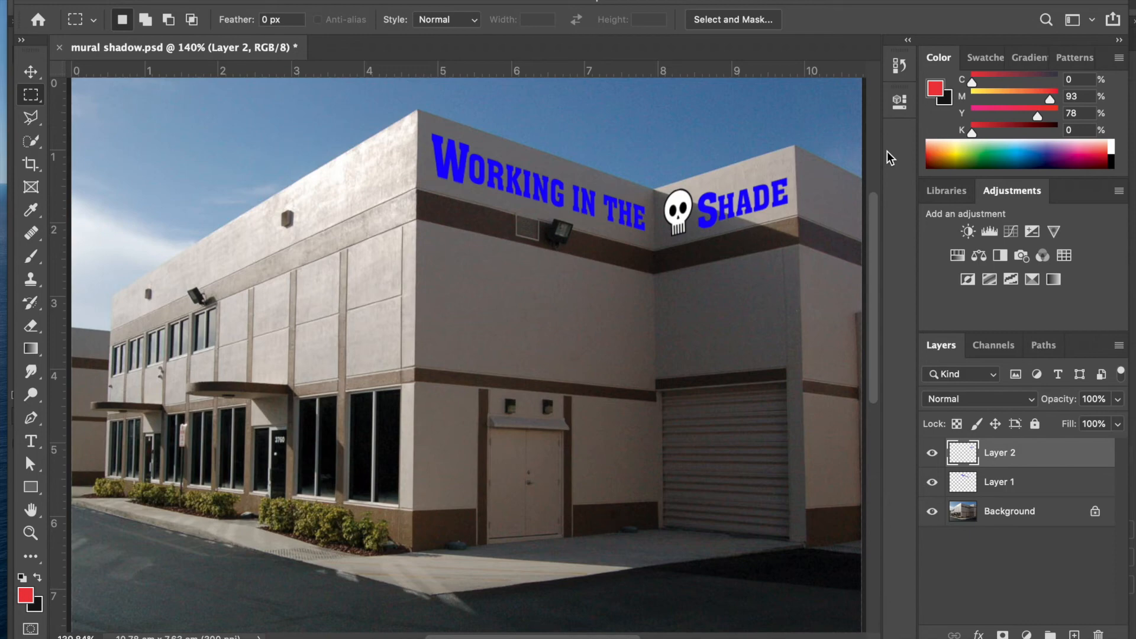
Outline the shaded area of the upper walls with the Polygonal Lasso, following the diagonal shadow edge across the skull and "Shade" lettering.
left_click(31, 534)
left_click_drag(655, 217, 691, 264)
left_click_drag(653, 215, 565, 306)
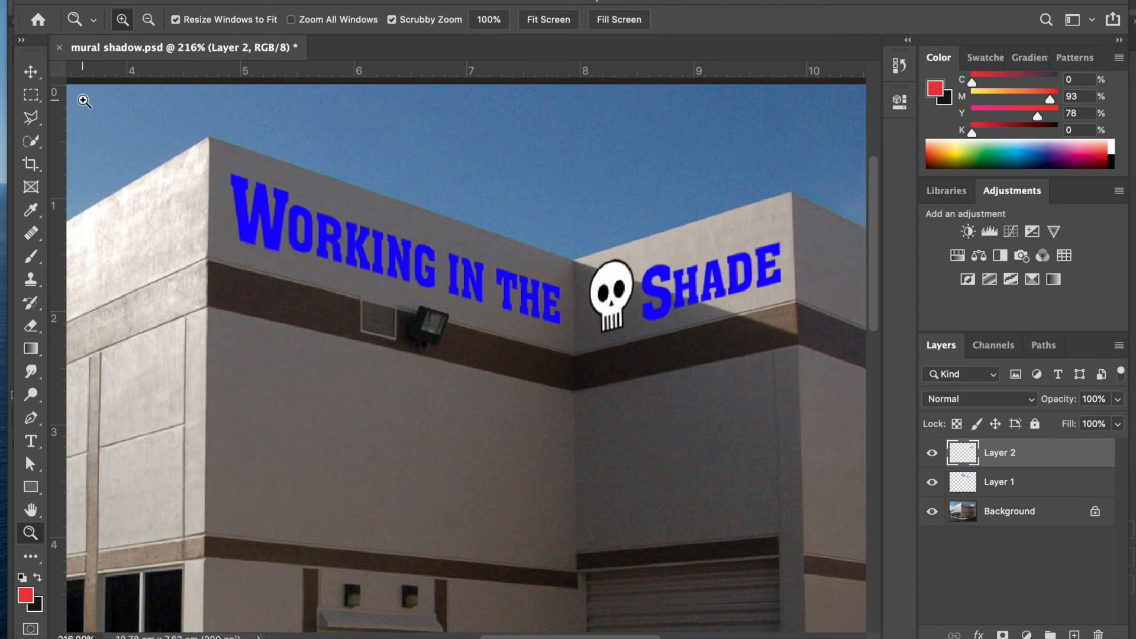
left_click(31, 117)
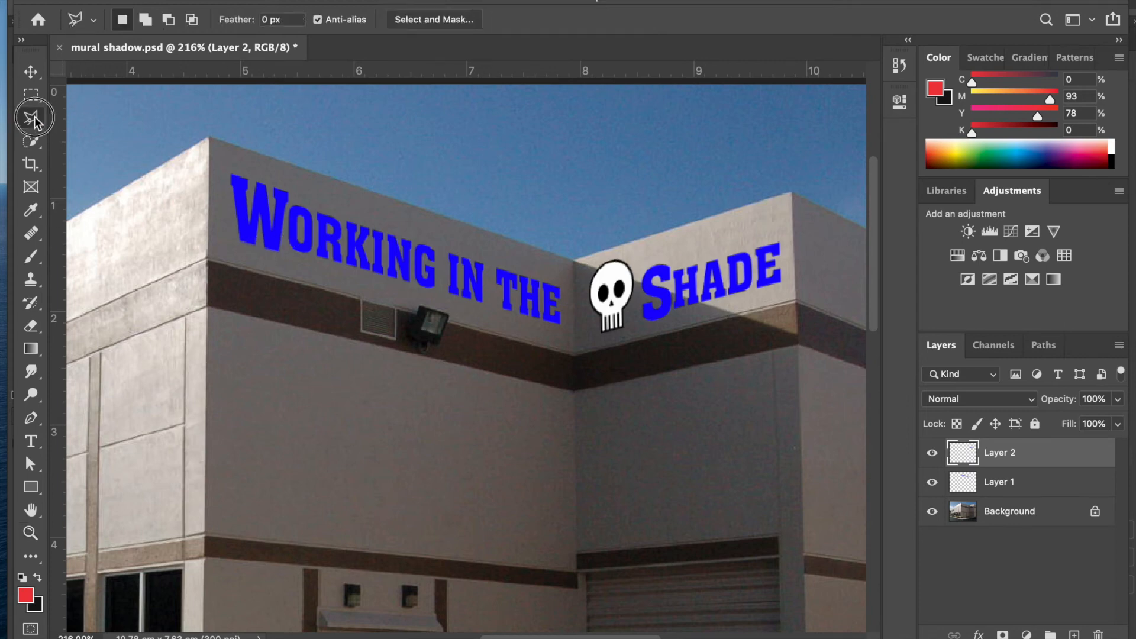
left_click(208, 138)
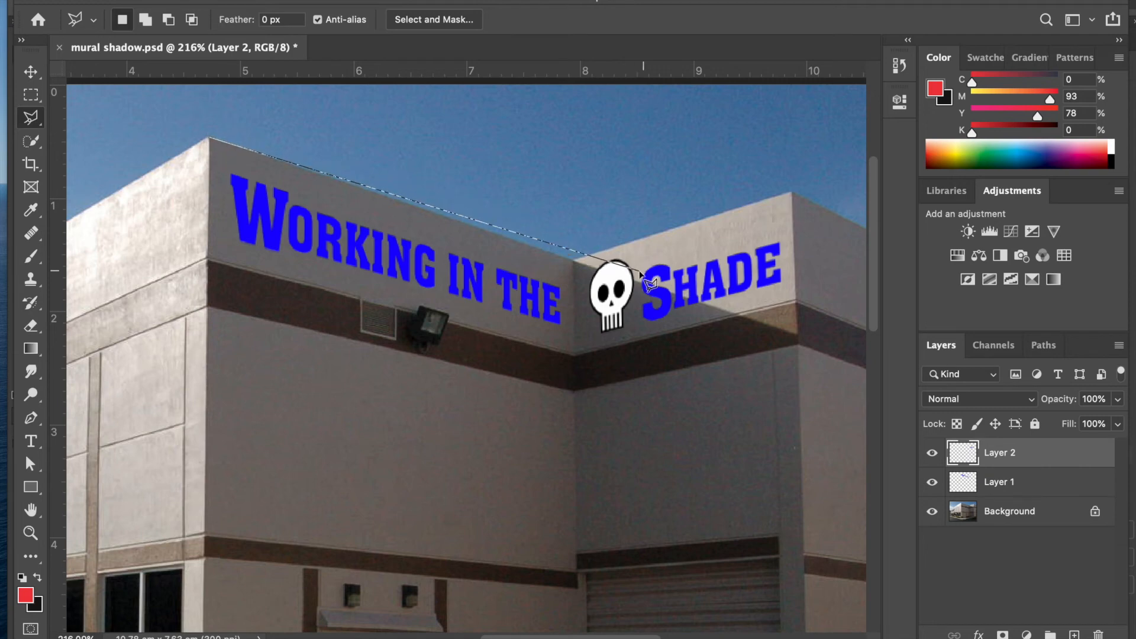
left_click(574, 259)
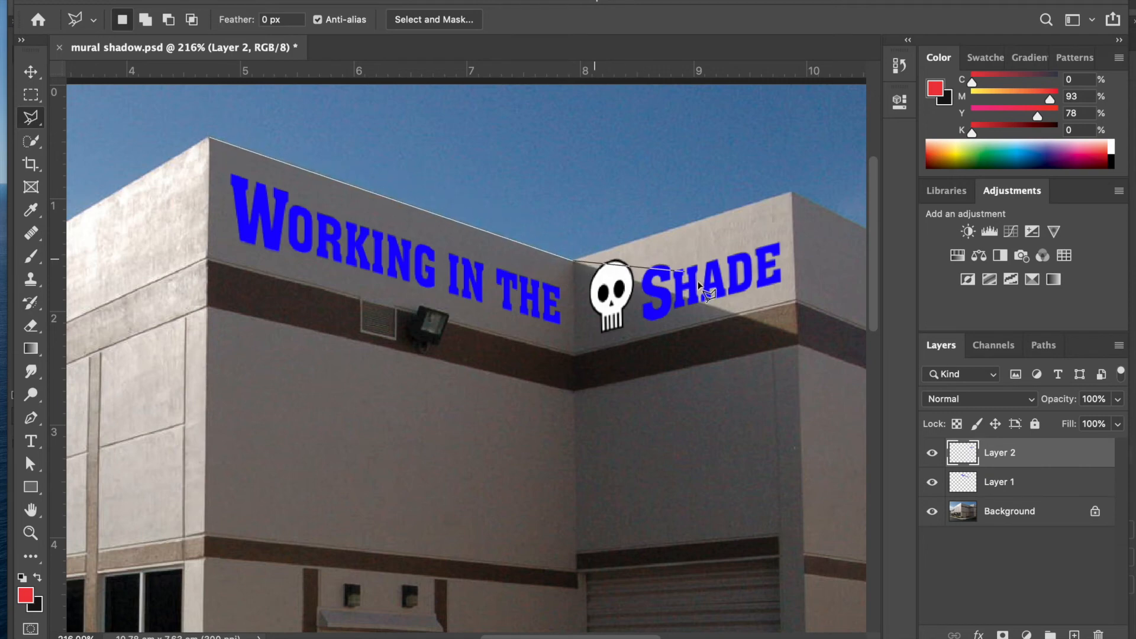
left_click(796, 345)
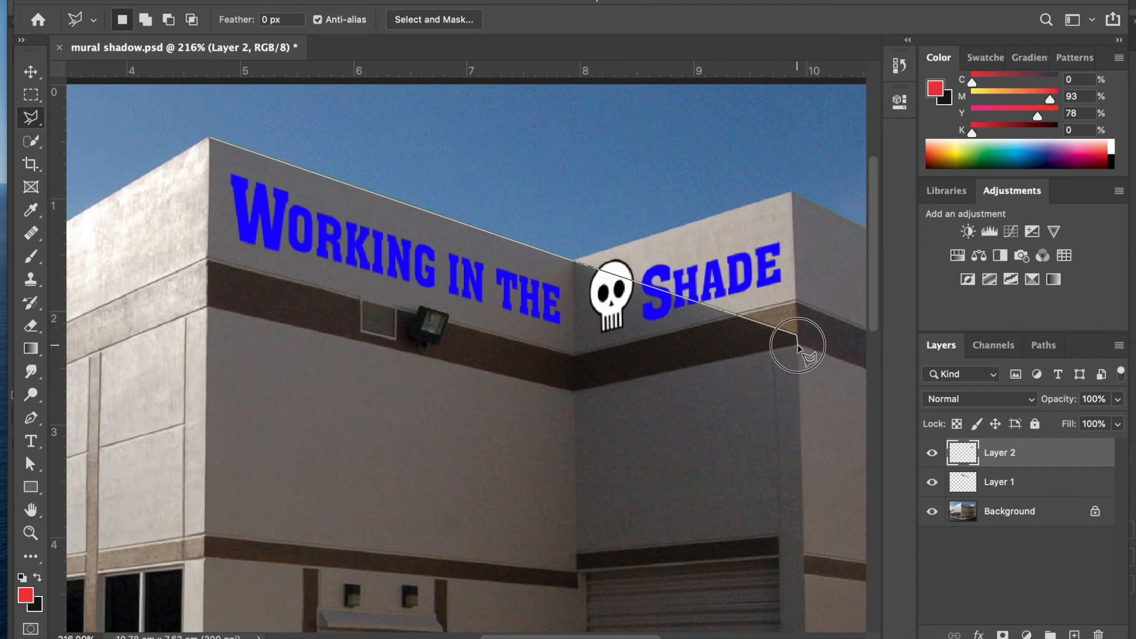
left_click(562, 387)
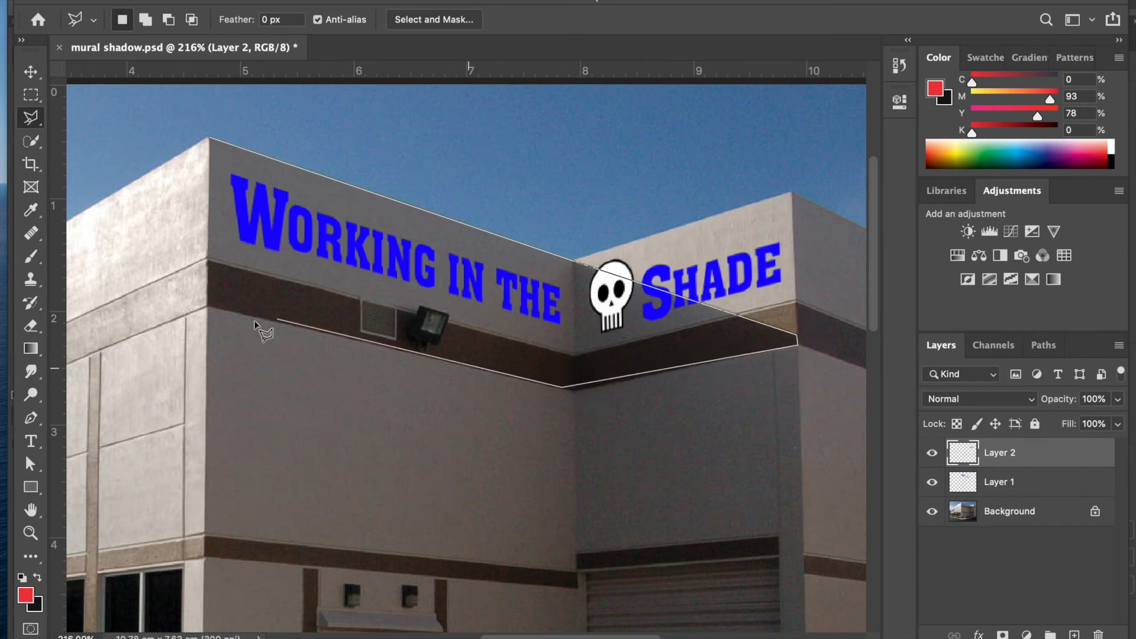
left_click(208, 304)
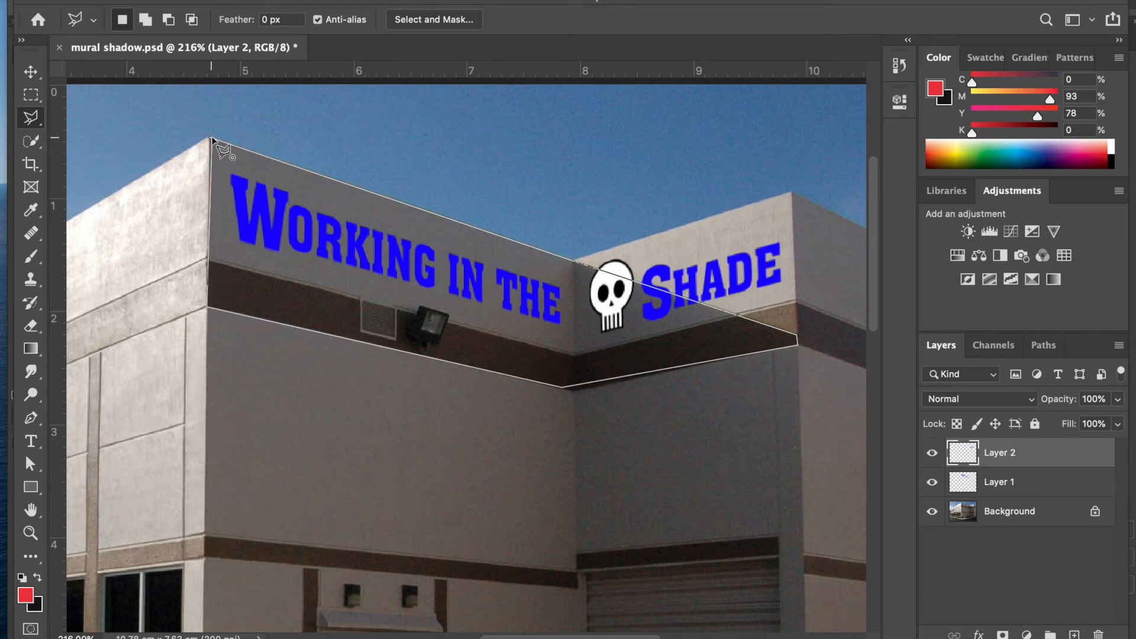
left_click(211, 138)
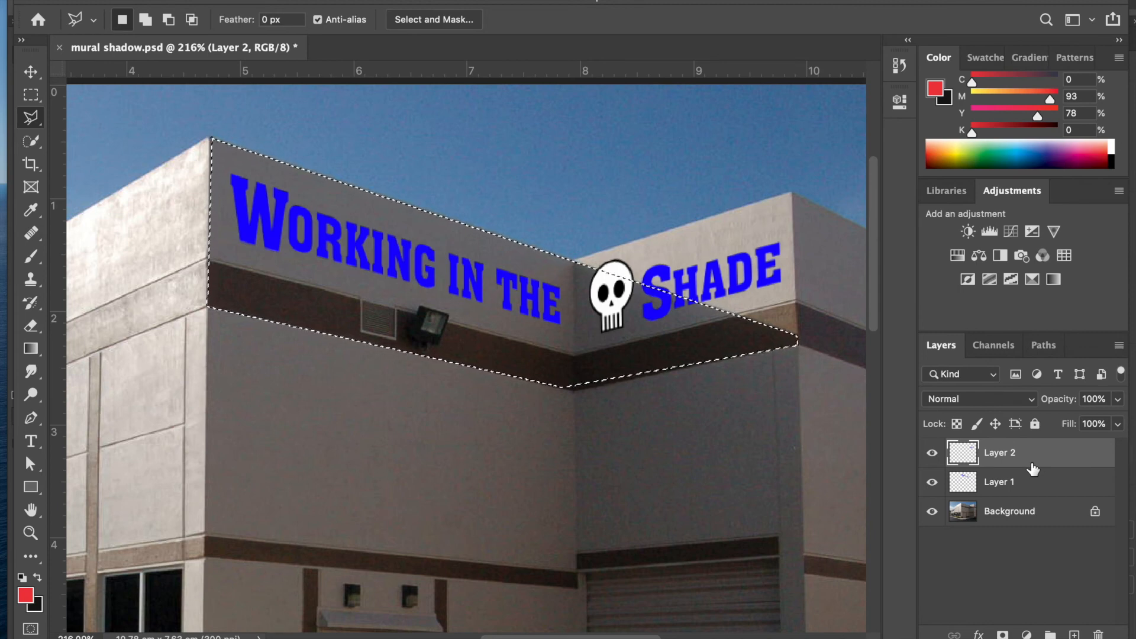
Merge Layer 1 and Layer 2 into a single artwork layer, keeping the shaded-area selection active.
left_click(1119, 348)
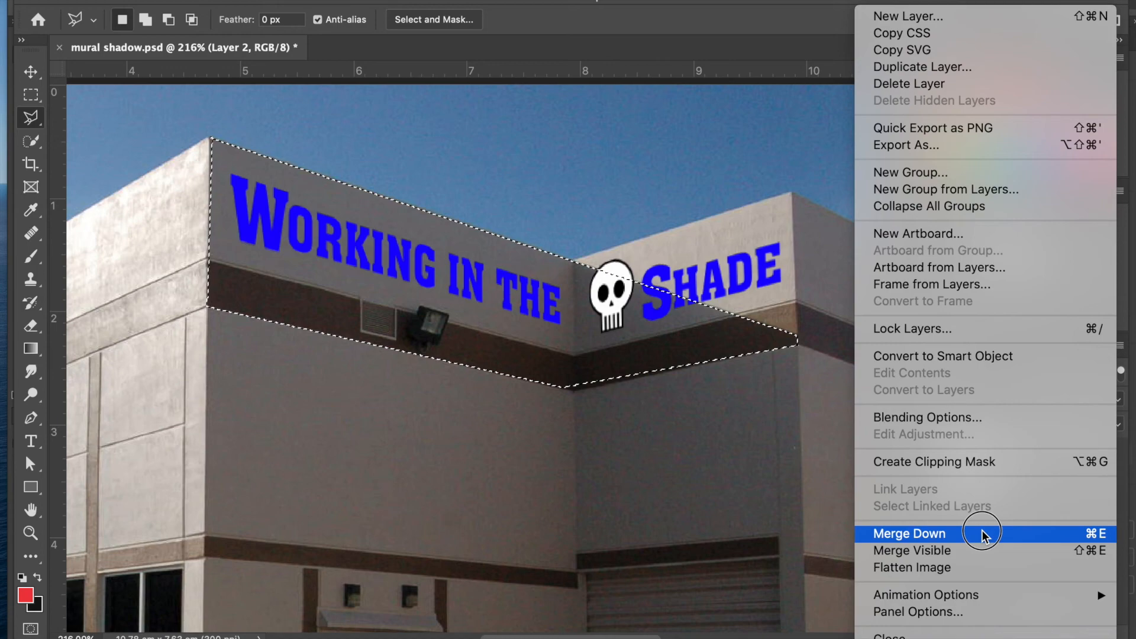
left_click(824, 424)
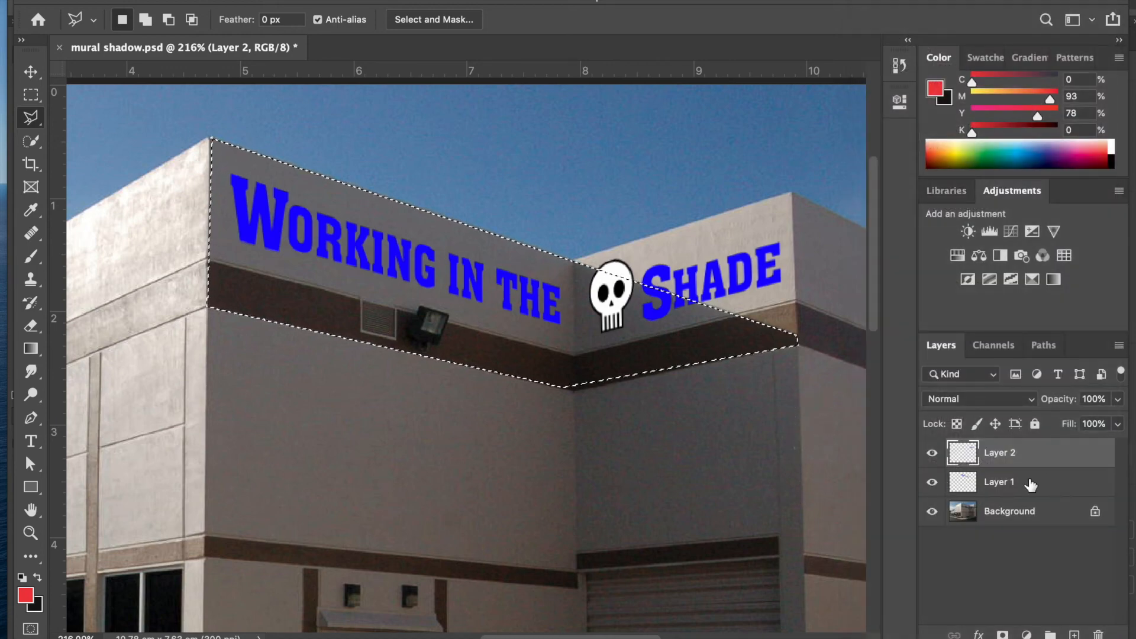
left_click(1030, 484, "shift")
left_click(1119, 346)
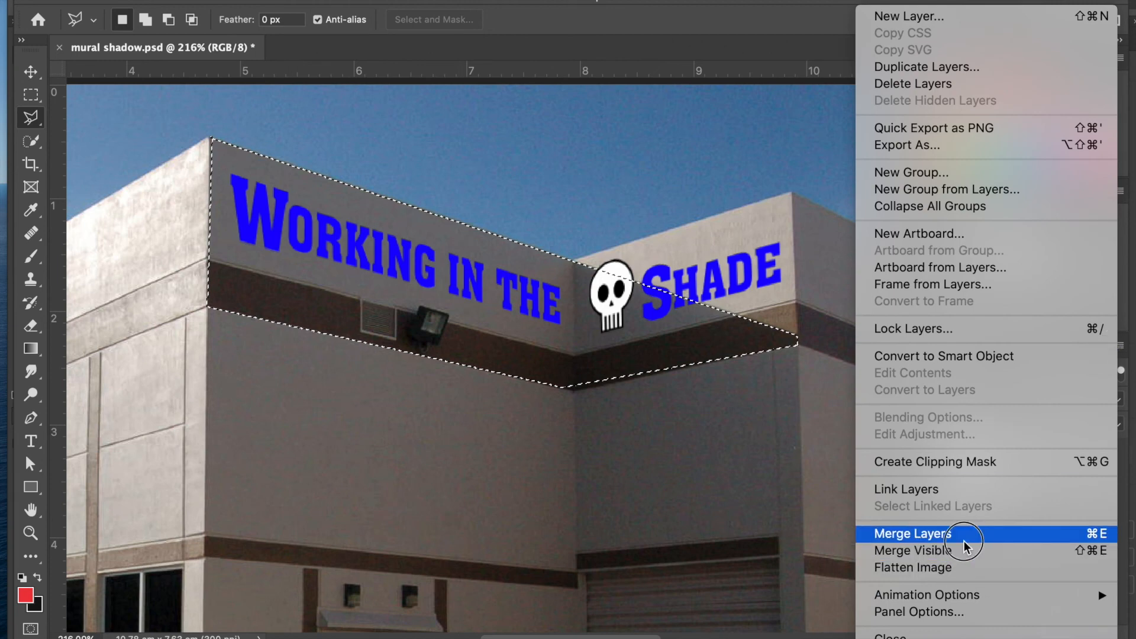
left_click(780, 438)
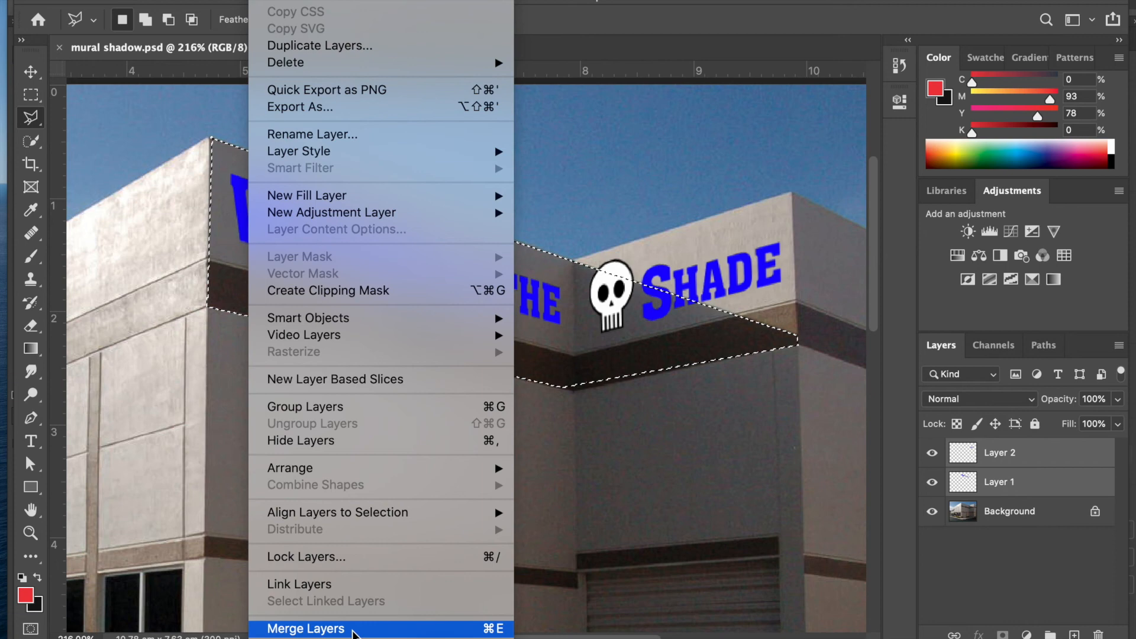
left_click(305, 629)
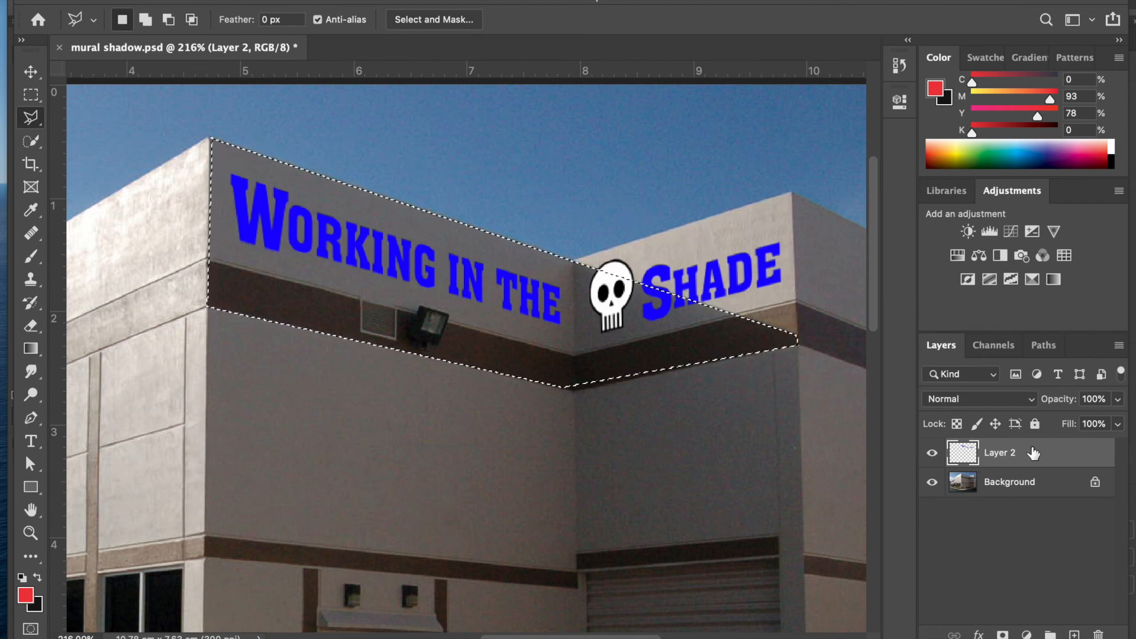
Add a Curves adjustment layer masked to the shaded selection and darken it by lowering the curve's white endpoint.
left_click(1036, 631)
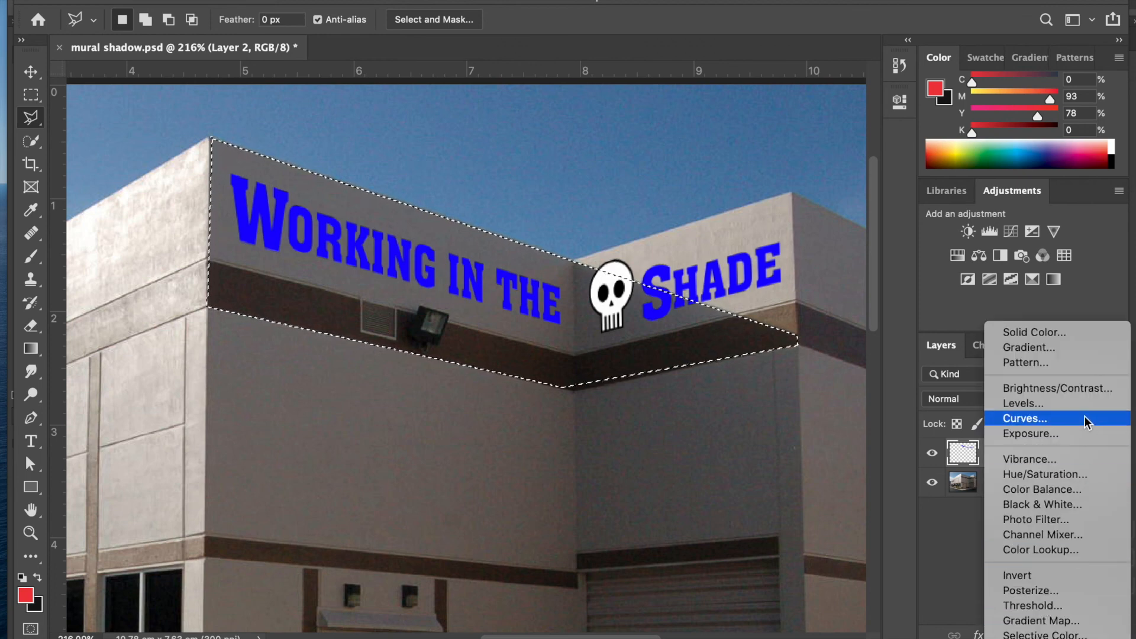
left_click(1033, 419)
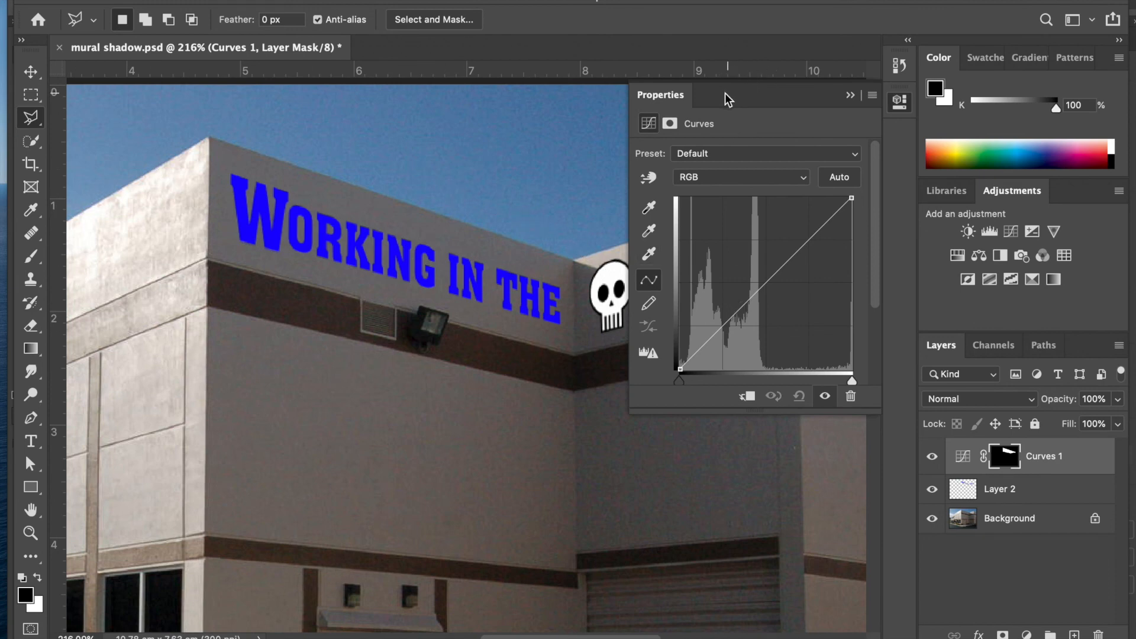
left_click_drag(851, 198, 853, 248)
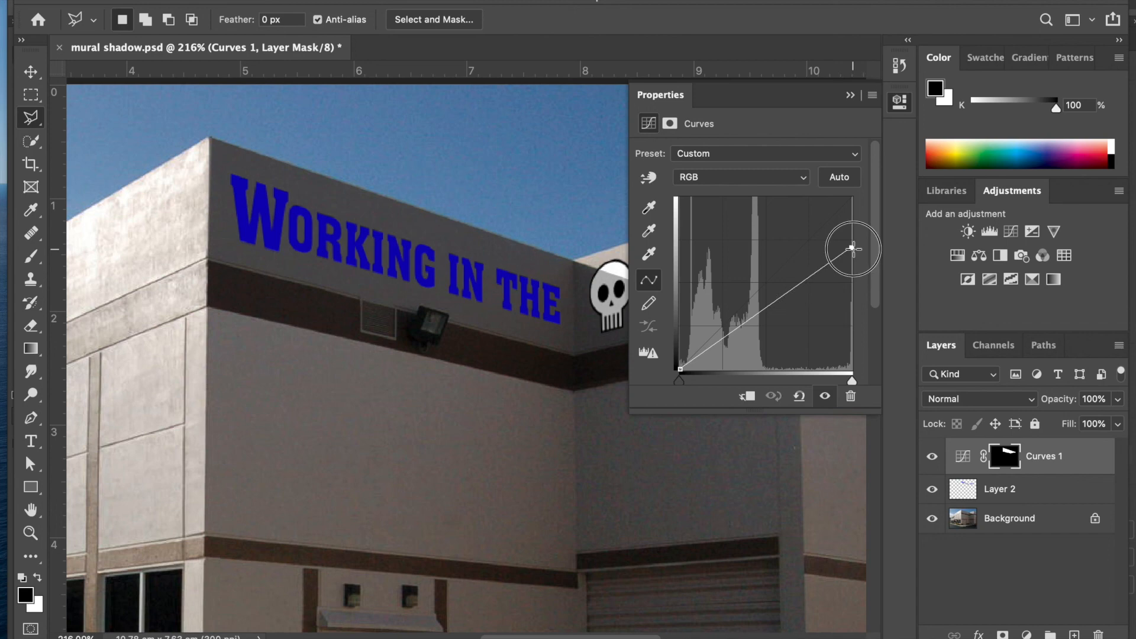
left_click(850, 95)
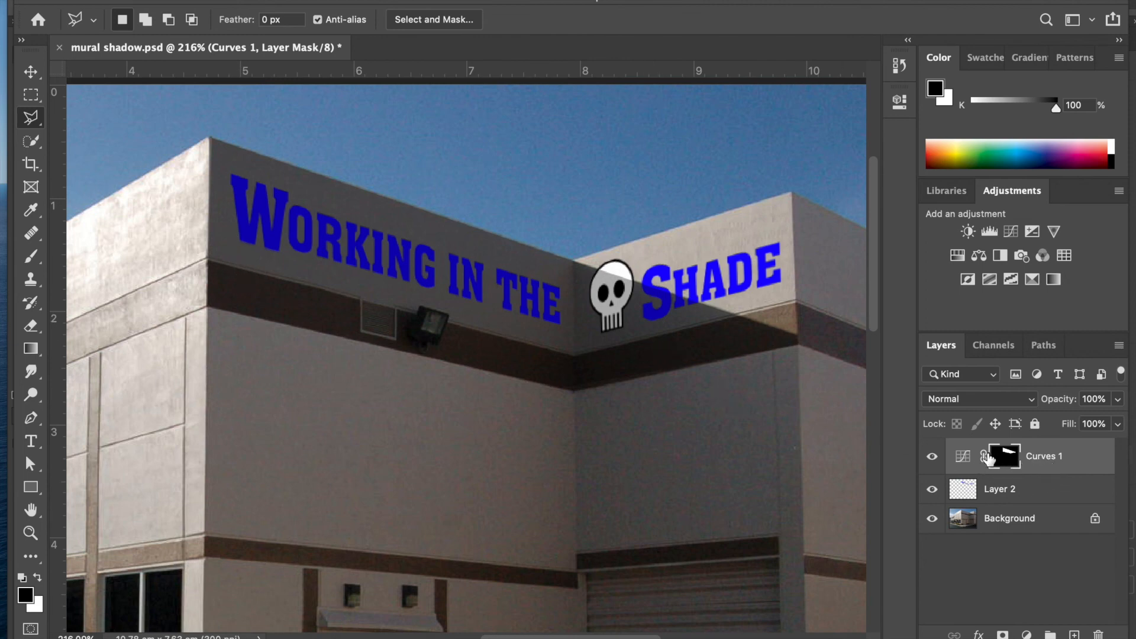
Clip the Curves adjustment to Layer 2 and inspect the shadow edge on the skull up close, returning to the full image.
left_click(1038, 473, "alt")
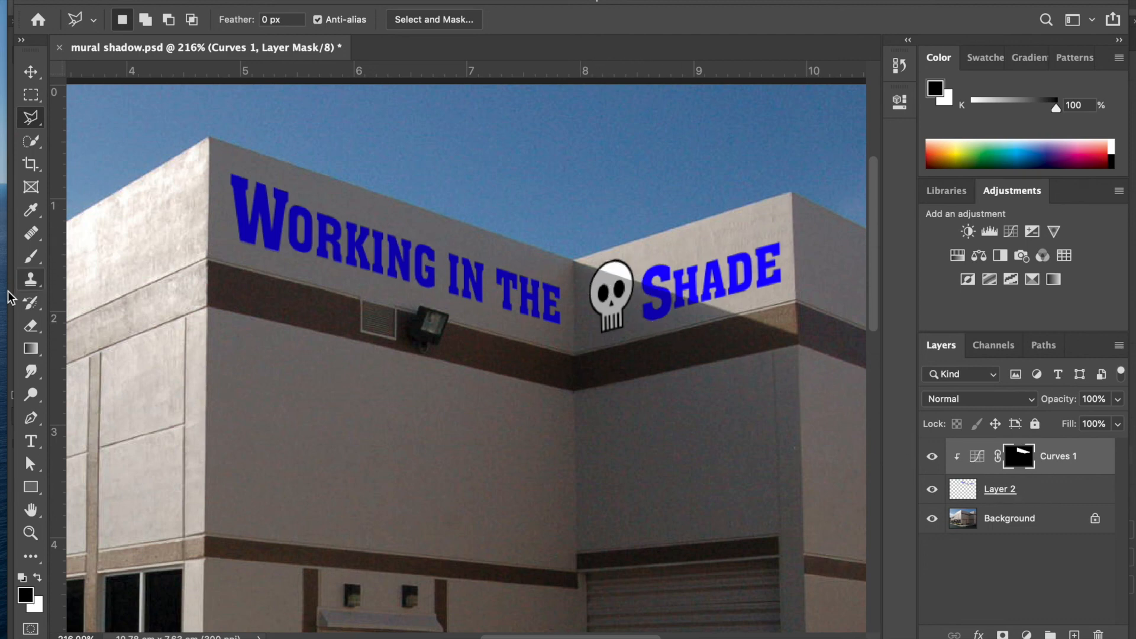
left_click(30, 532)
left_click_drag(620, 275, 691, 318)
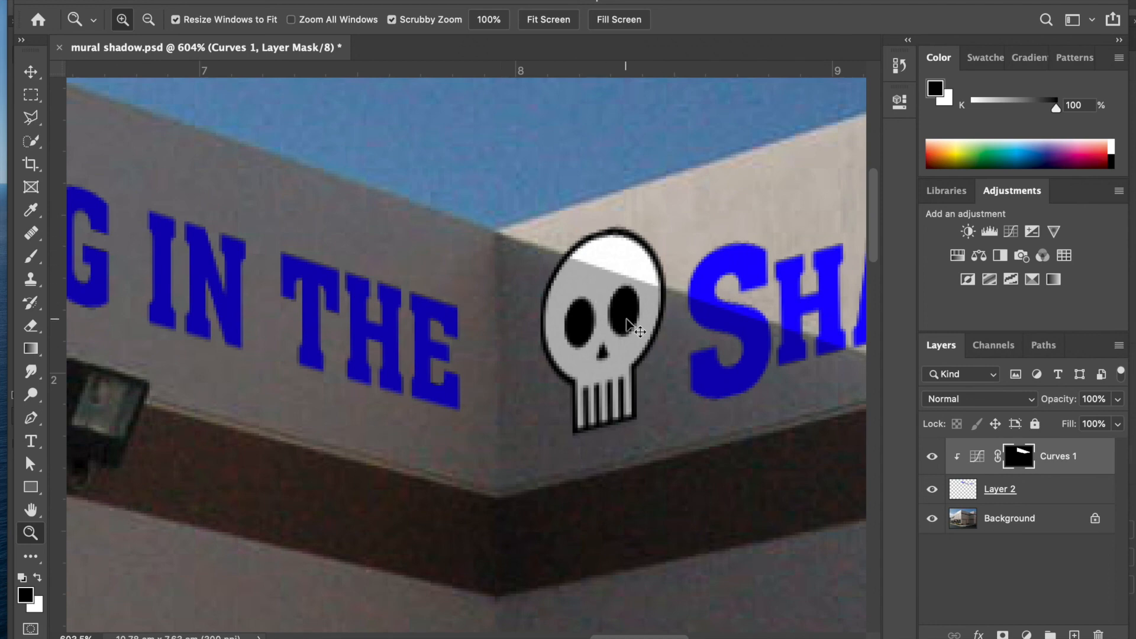
key("super+0")
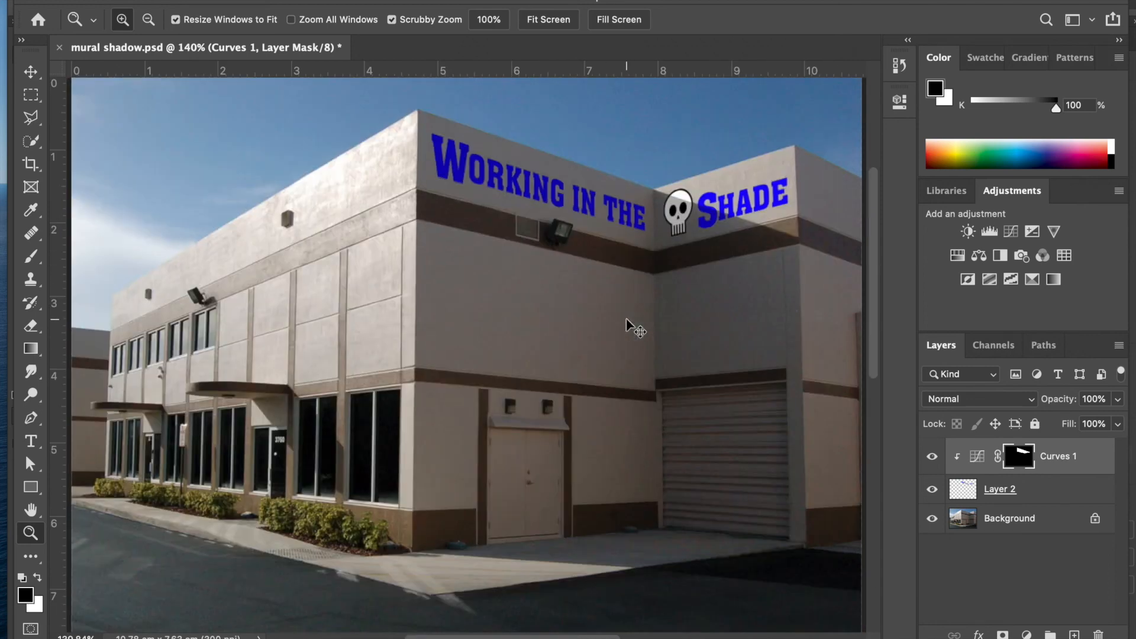